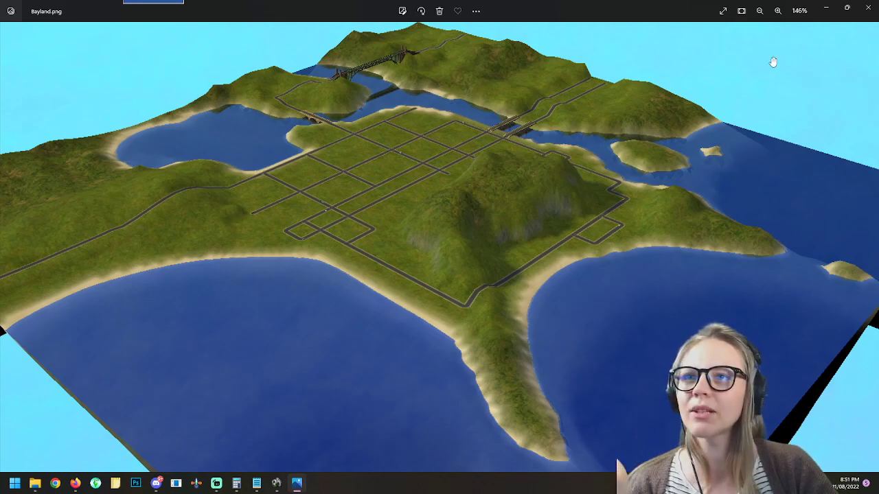
Step: Close the Bayland.png image and view JantoJune.png from the Pictures folder
left_click(864, 7)
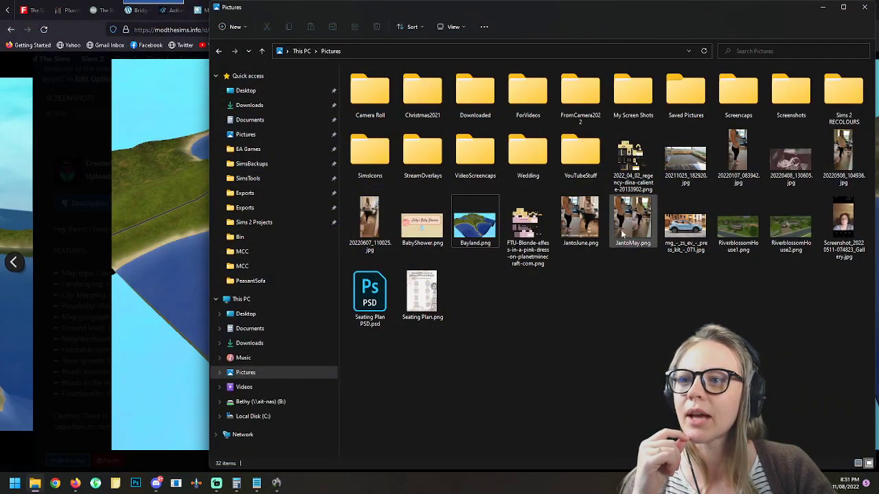
left_click(588, 225)
double_click(588, 225)
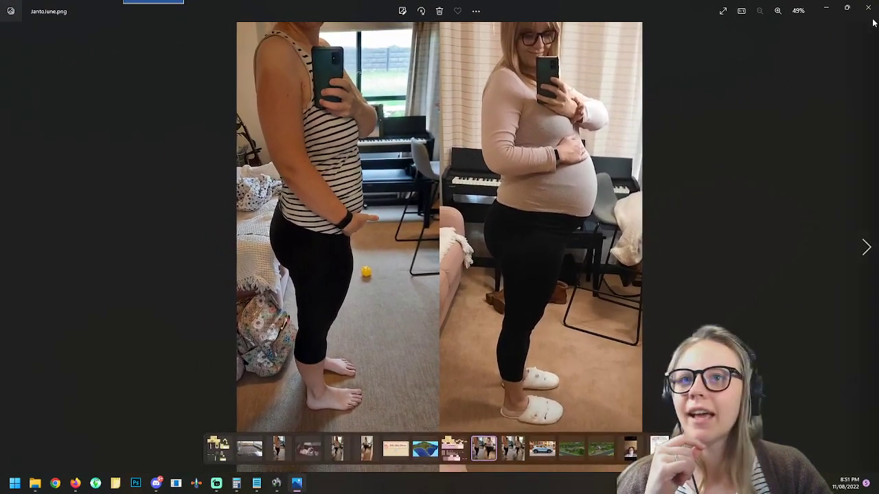
left_click(868, 7)
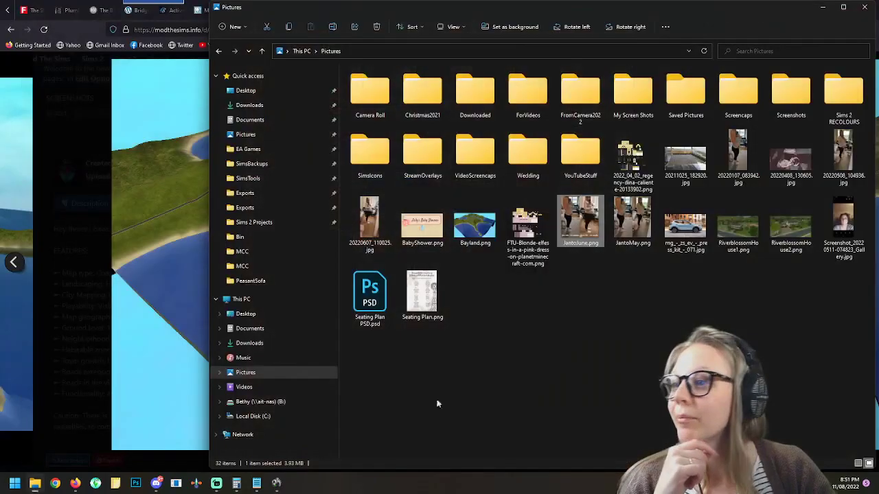
Step: Switch to the browser and read the Bayland terrain's description, features and caution note
key("alt+Tab")
scroll(410, 388, "down", 2)
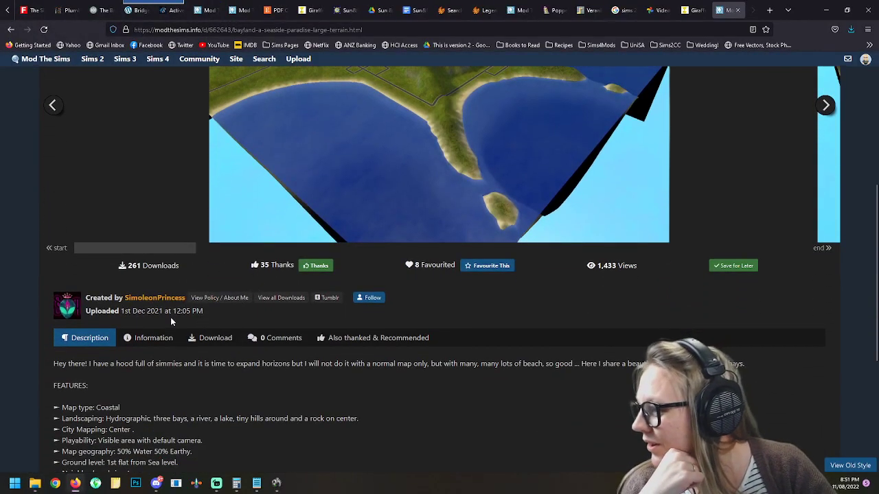
scroll(171, 317, "down", 1)
scroll(131, 385, "down", 2)
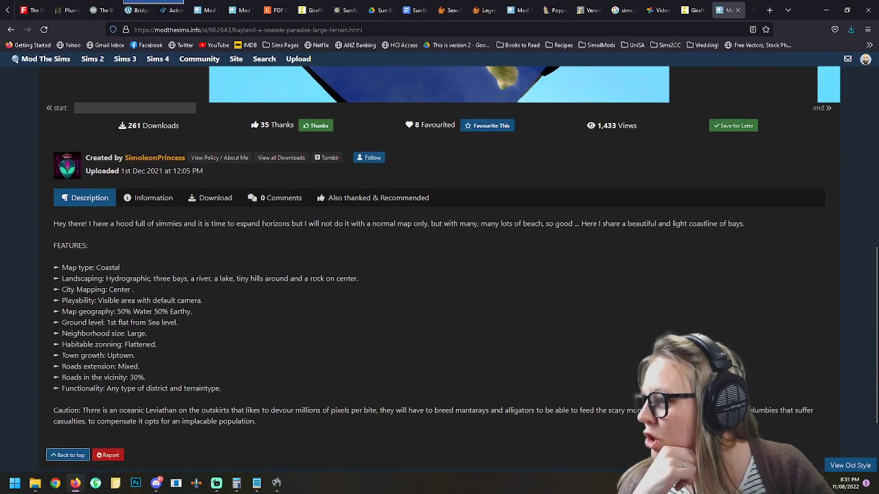
left_click_drag(81, 411, 423, 423)
left_click(425, 423)
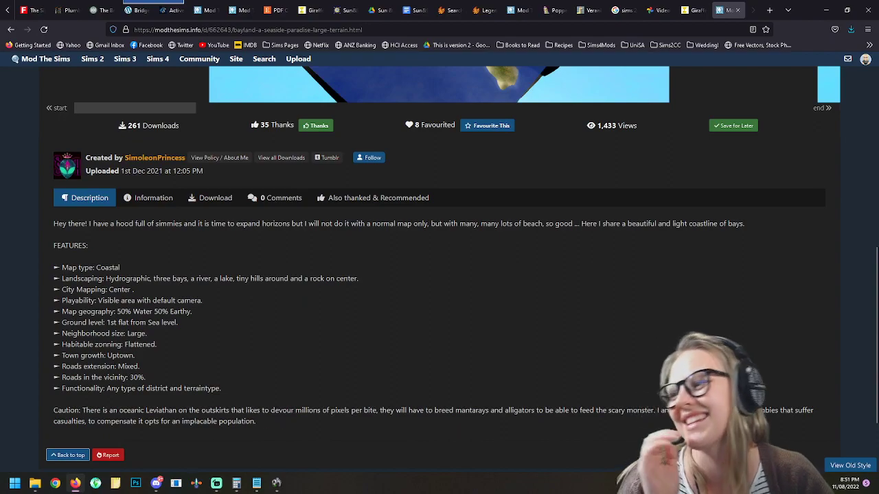
scroll(350, 198, "up", 4)
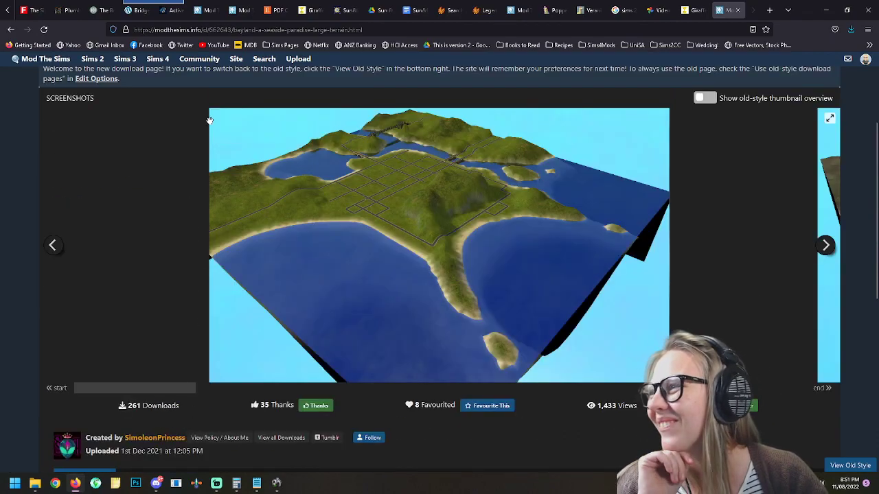
Step: Download Bayland.zip from the terrain page's download files and open the downloaded archive
scroll(257, 406, "down", 2)
left_click(206, 334)
scroll(206, 334, "down", 4)
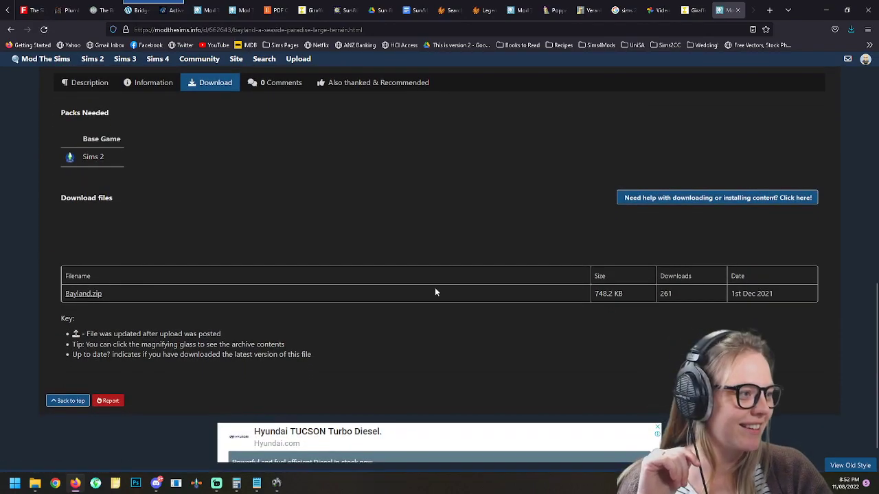
left_click(435, 293)
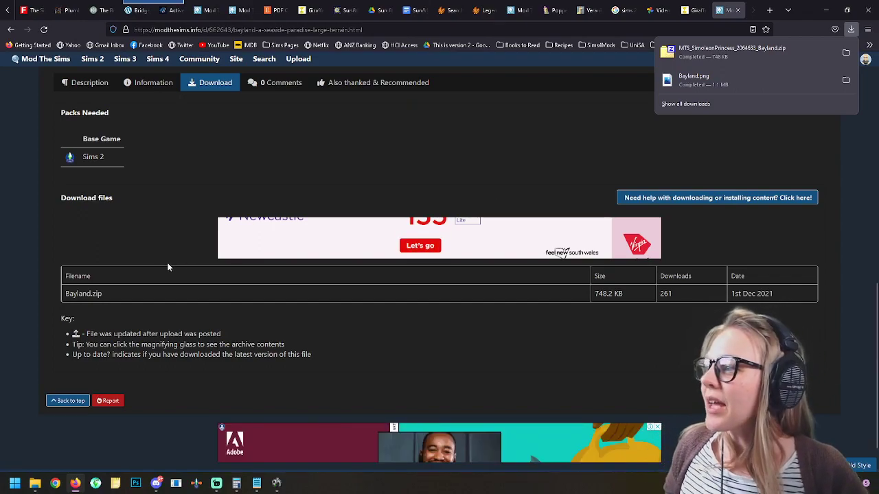
left_click(741, 50)
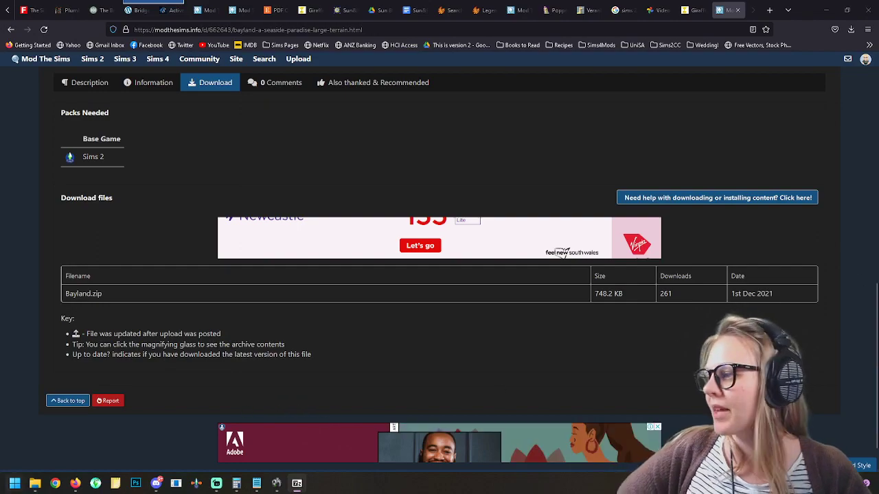
Step: Switch to File Explorer and look through The Sims 2 Ultimate Collection folder in EA Games
left_click(33, 484)
left_click(261, 150)
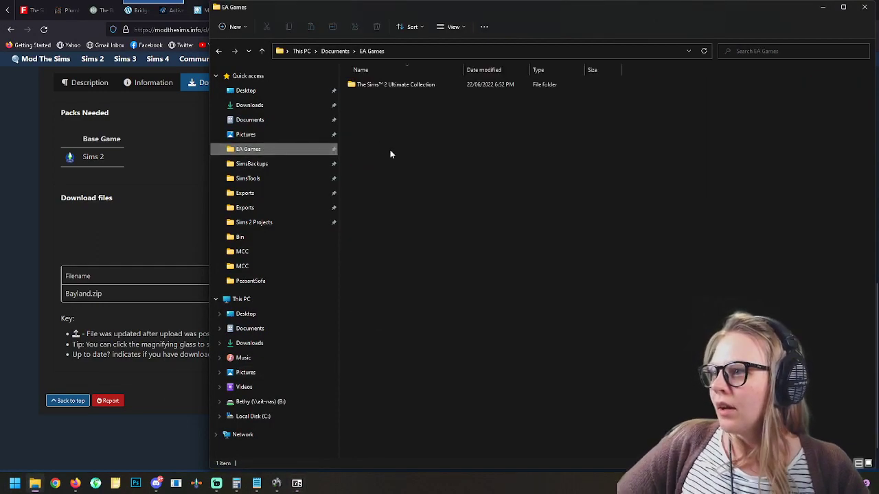
left_click(395, 85)
double_click(396, 85)
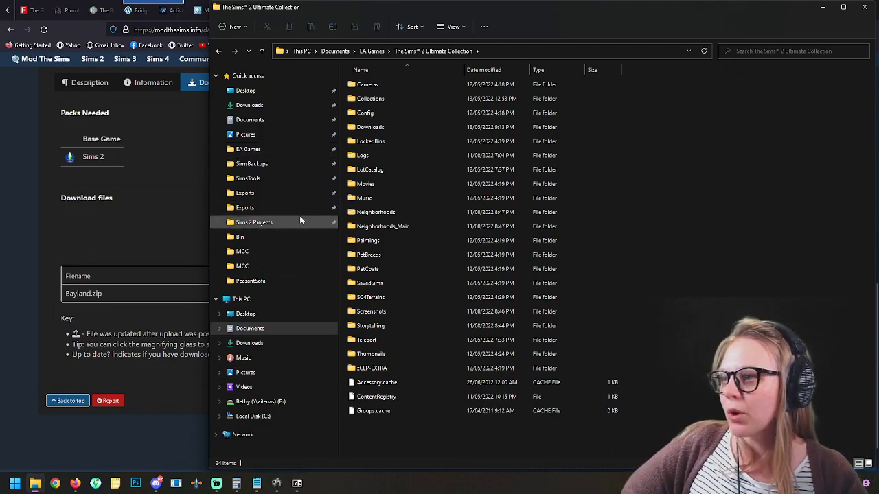
left_click(258, 151)
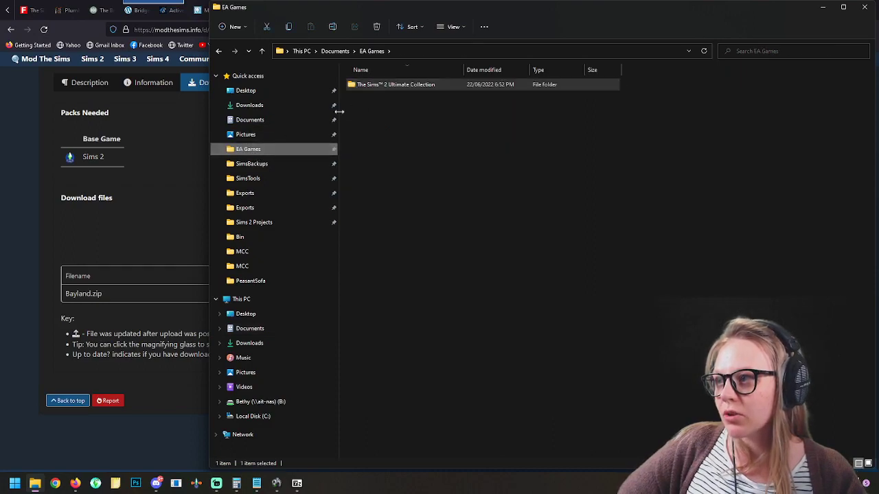
Step: Extract the Bayland terrain files into SC4Terrains in the MEGAfolderofDOOM backup's The Sims 2 Ultimate Collection folder
left_click(250, 164)
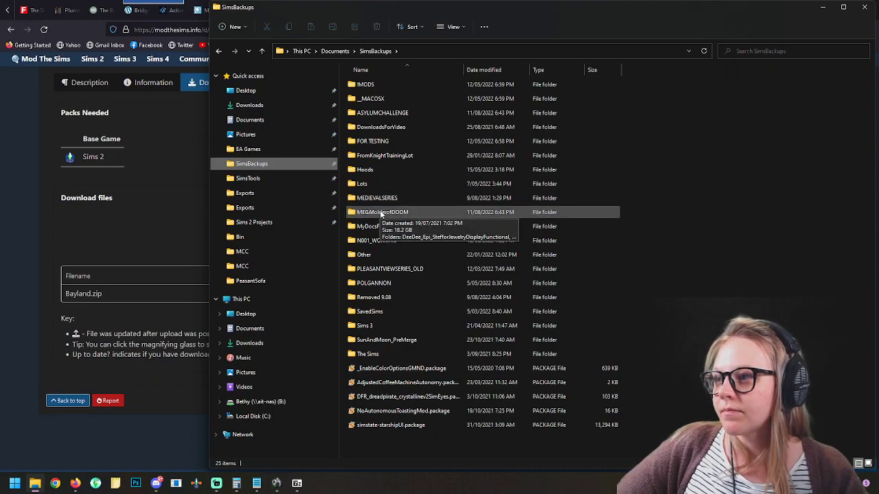
double_click(381, 214)
double_click(378, 113)
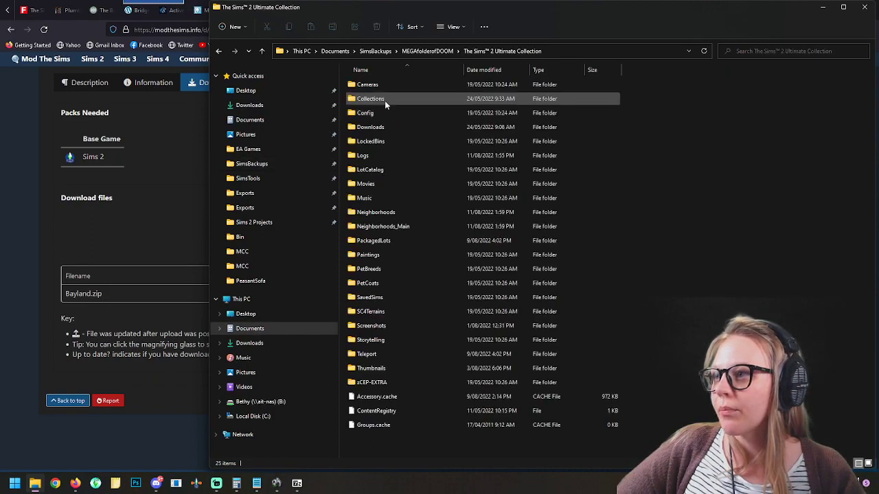
double_click(371, 311)
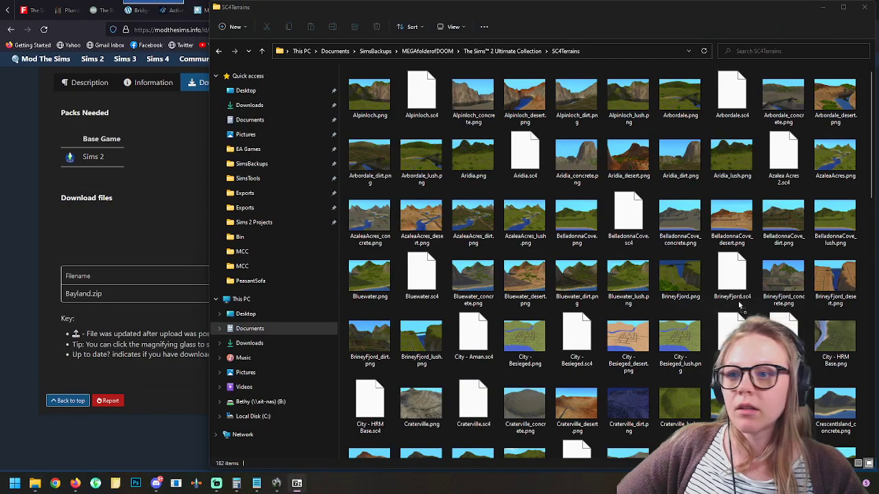
left_click_drag(740, 305, 700, 300)
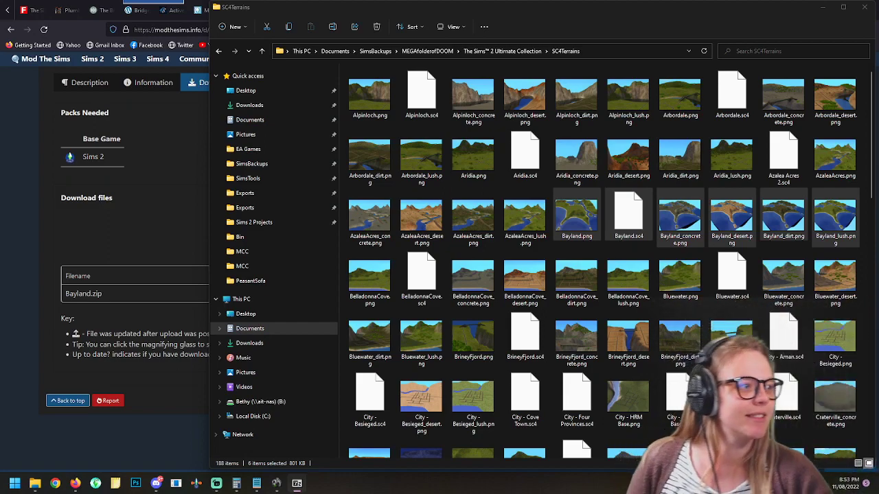
key("alt+Tab")
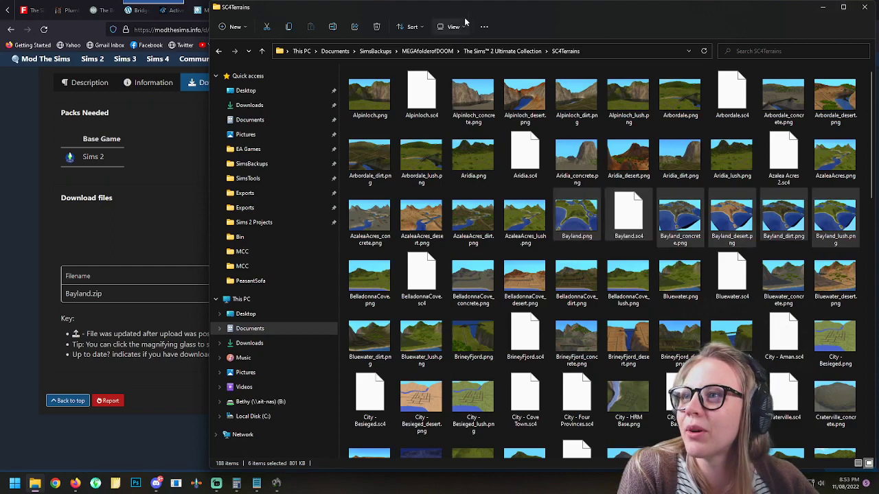
Step: Go back to MEGAfolderofDOOM and look inside its The Sims 2 Ultimate Collection folder
left_click_drag(480, 14, 450, 21)
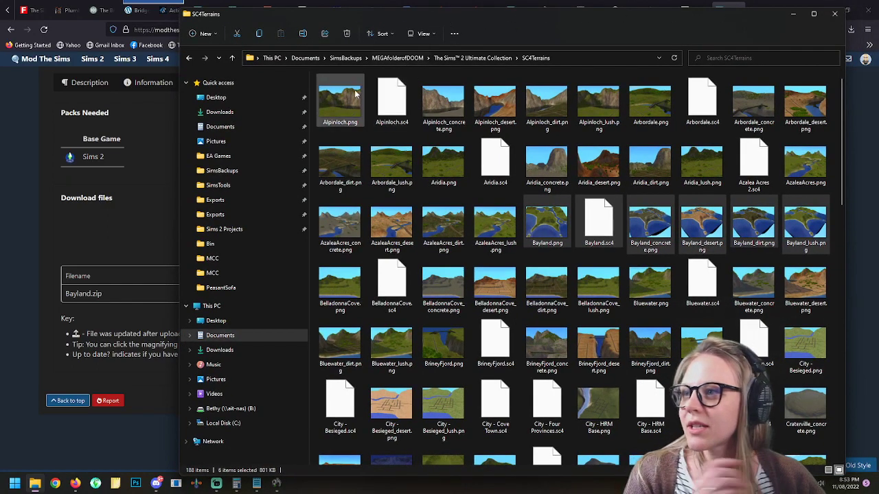
left_click(394, 59)
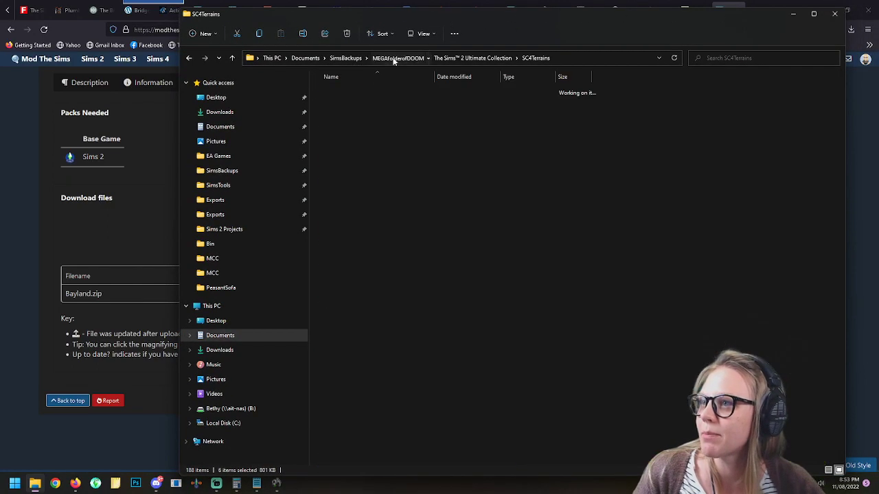
double_click(379, 120)
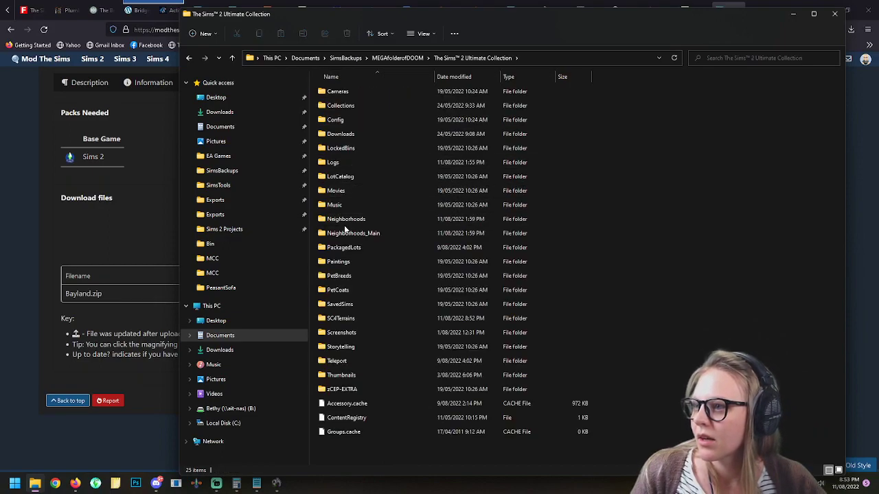
Step: Move The Sims 2 Ultimate Collection folder from EA Games into the ASYLUMCHALLENGE folder in SimsBackups
left_click(275, 157)
left_click(333, 94)
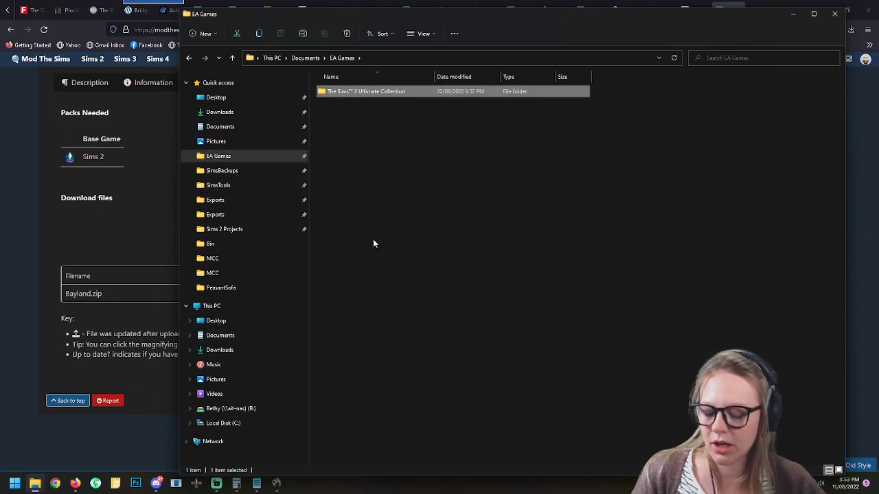
left_click(222, 171)
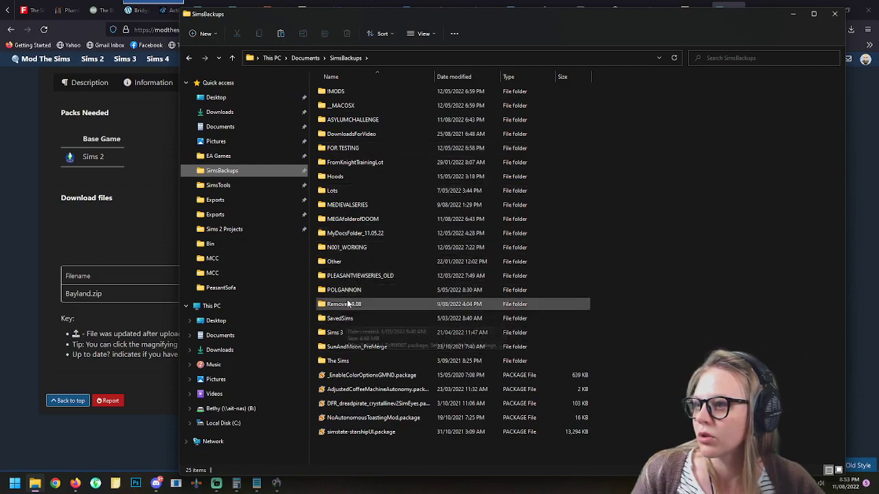
double_click(340, 121)
key("ctrl+v")
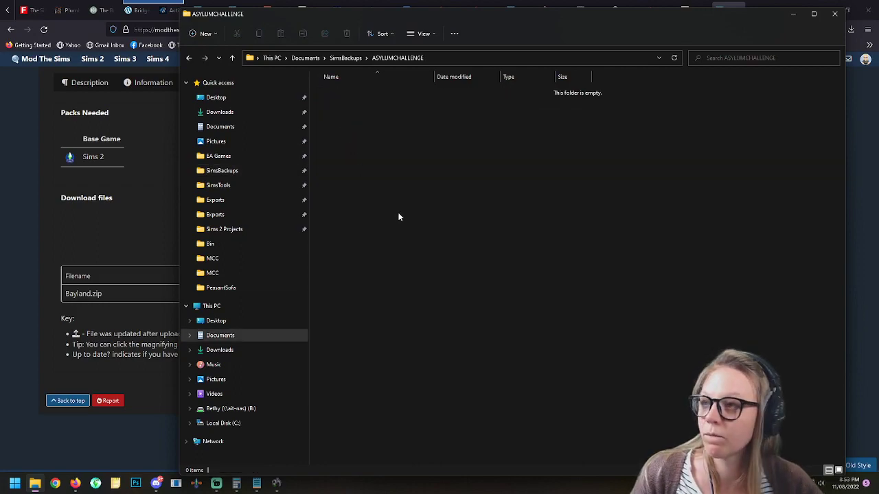
Step: Copy the ASYL folder from Neighborhoods in the ASYLUMCHALLENGE copy of The Sims 2 Ultimate Collection
double_click(367, 92)
double_click(354, 222)
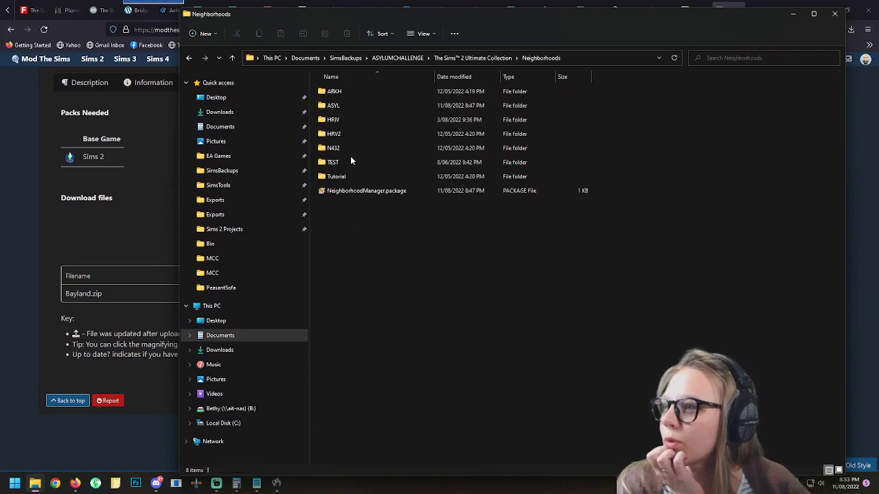
left_click(333, 107)
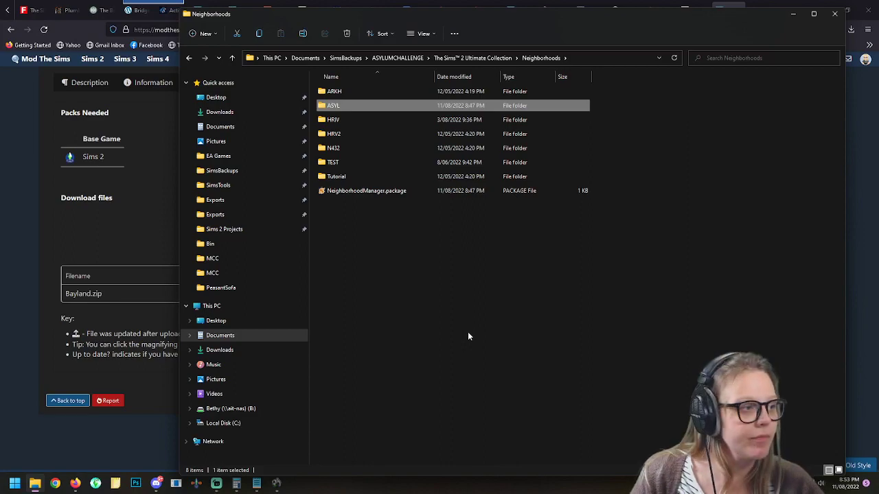
key("ctrl+c")
left_click(470, 341)
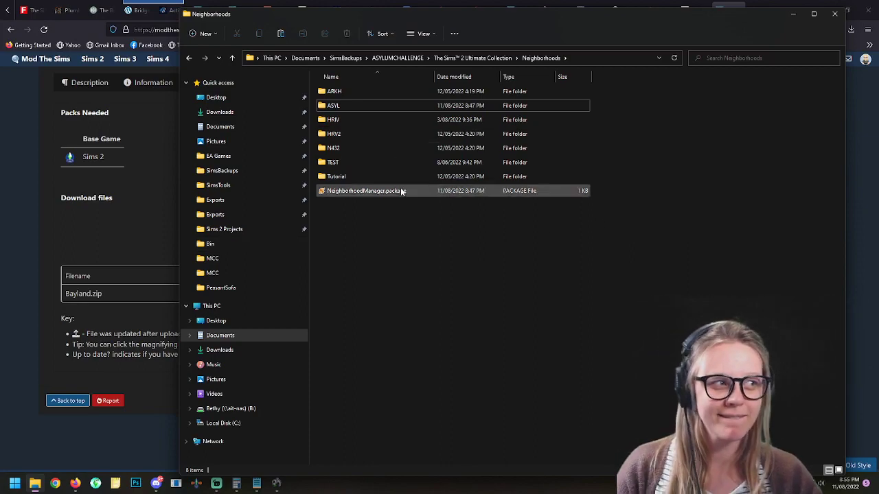
left_click(335, 91)
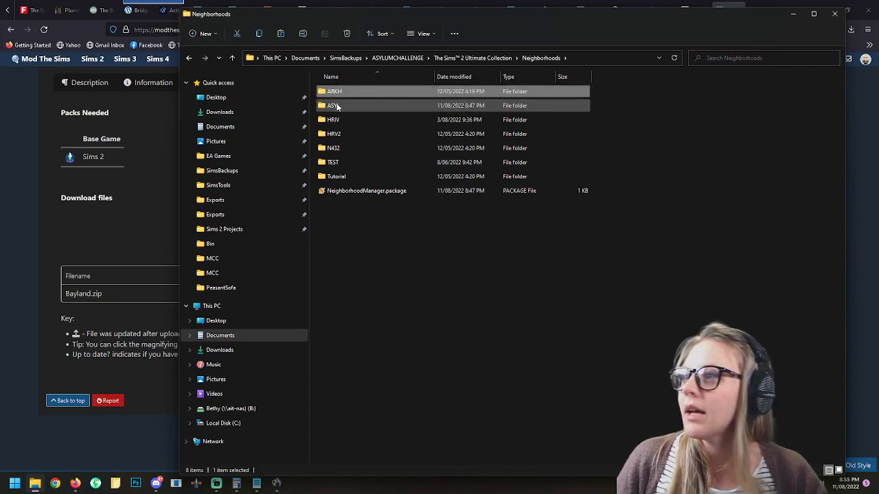
left_click(337, 107)
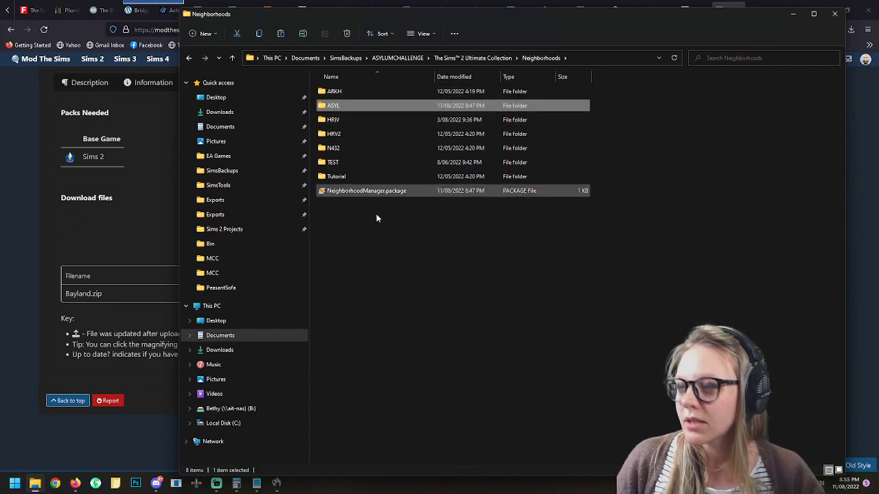
Step: Paste the ASYL folder into the Neighborhoods folder of MEGAfolderofDOOM's The Sims 2 Ultimate Collection, replacing the existing files
left_click(219, 157)
left_click(224, 171)
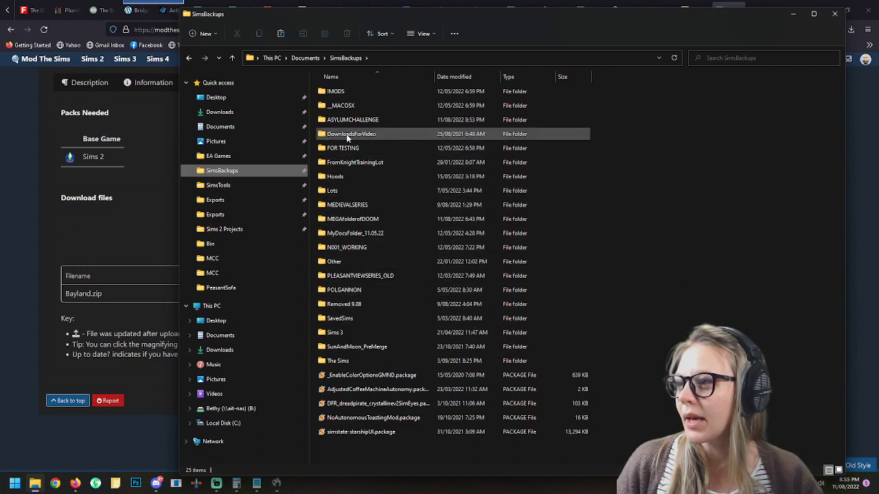
double_click(355, 219)
double_click(361, 119)
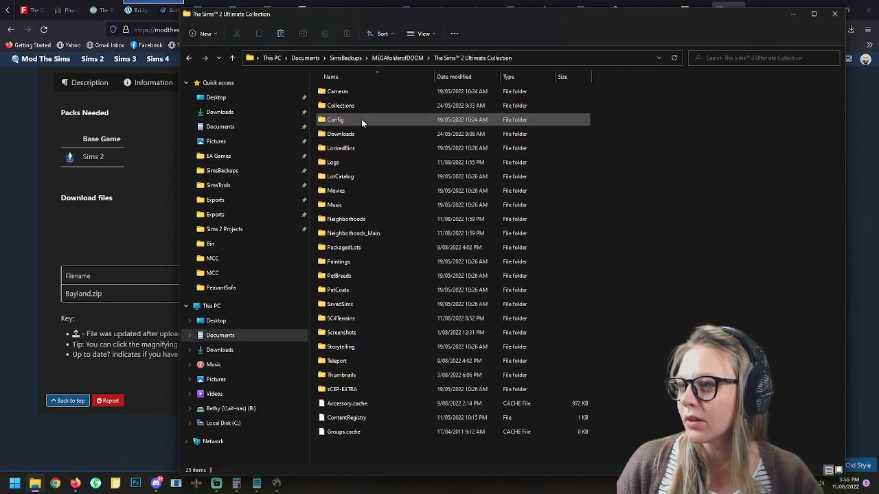
double_click(348, 219)
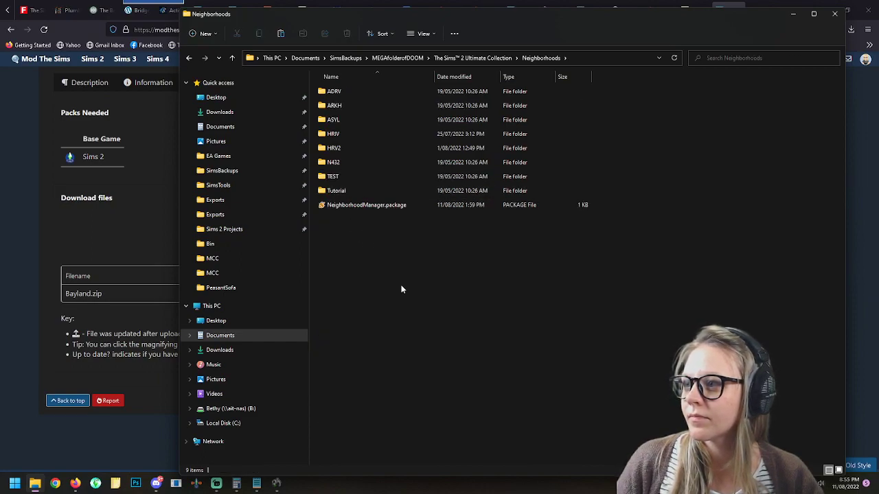
key("ctrl+v")
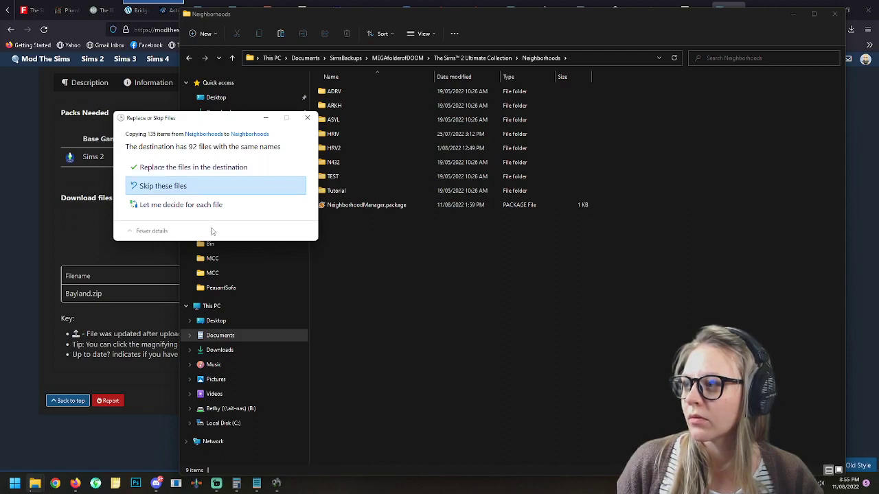
left_click(205, 169)
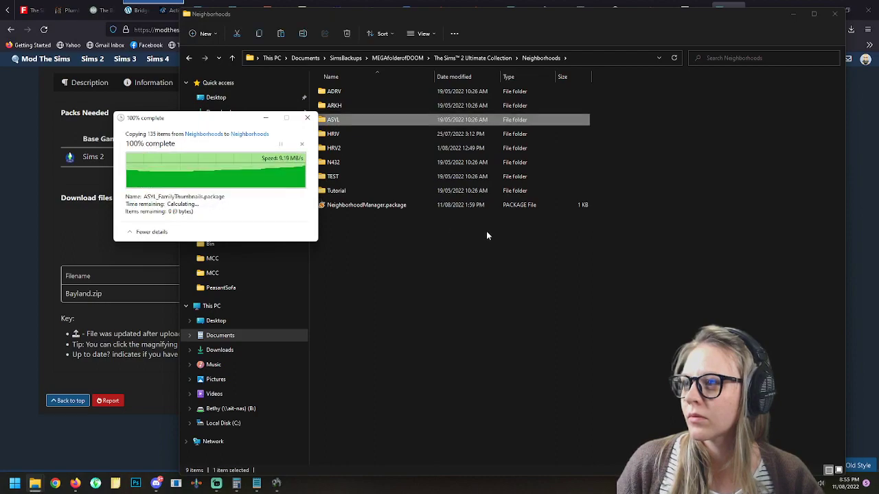
left_click(487, 272)
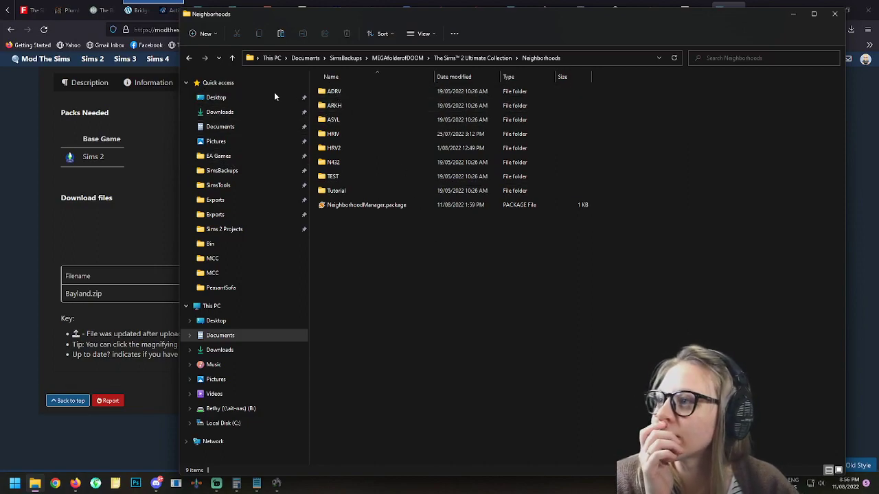
Step: Move The Sims 2 Ultimate Collection folder from MEGAfolderofDOOM into the EA Games folder
left_click(397, 58)
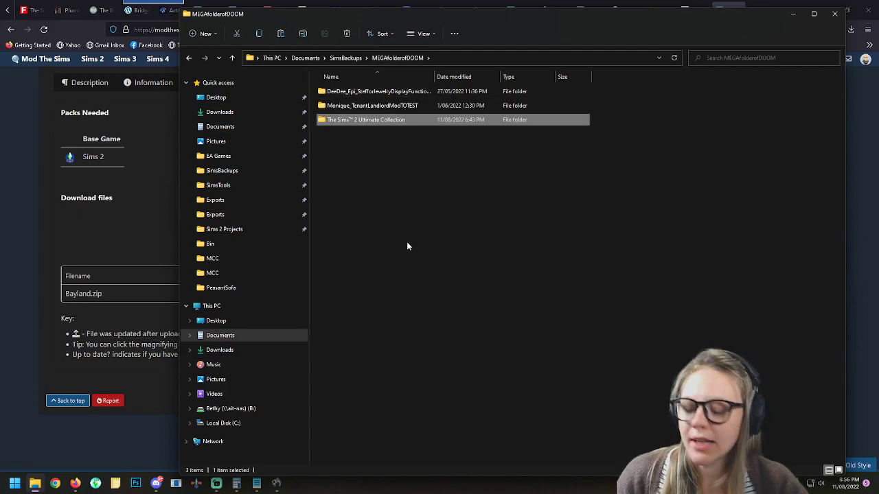
left_click(220, 158)
key("ctrl+v")
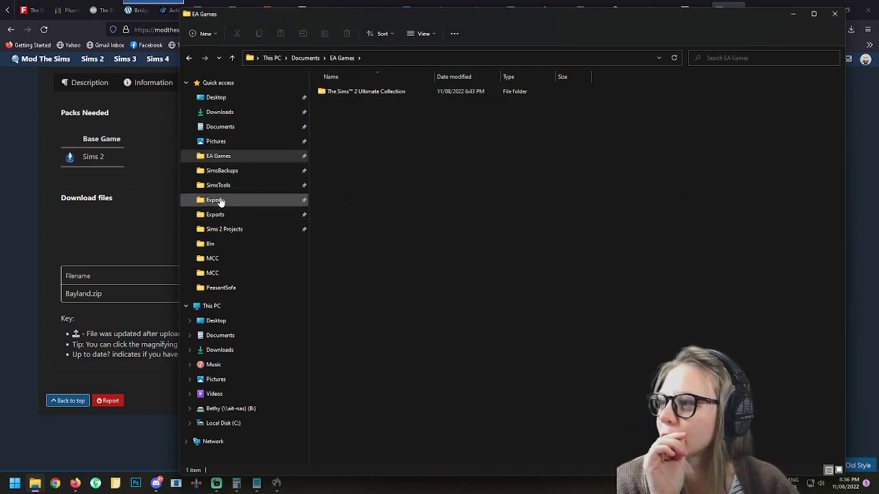
Step: Try to run HoodReplace.exe from the HoodReplace folder in Sims 2 Tools
left_click(219, 186)
double_click(350, 134)
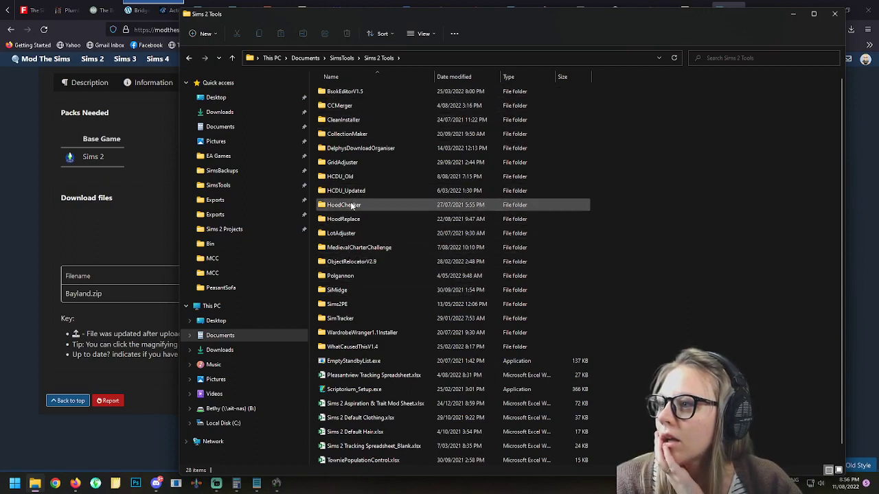
double_click(352, 219)
left_click(352, 106)
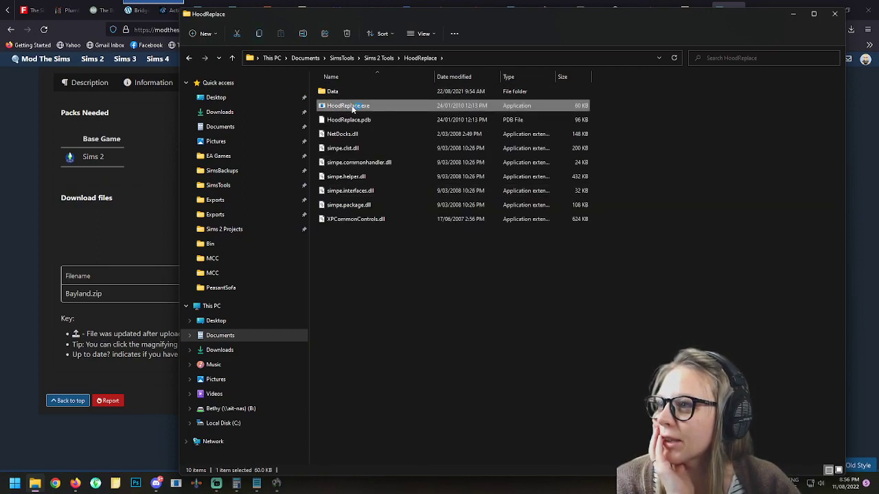
double_click(352, 108)
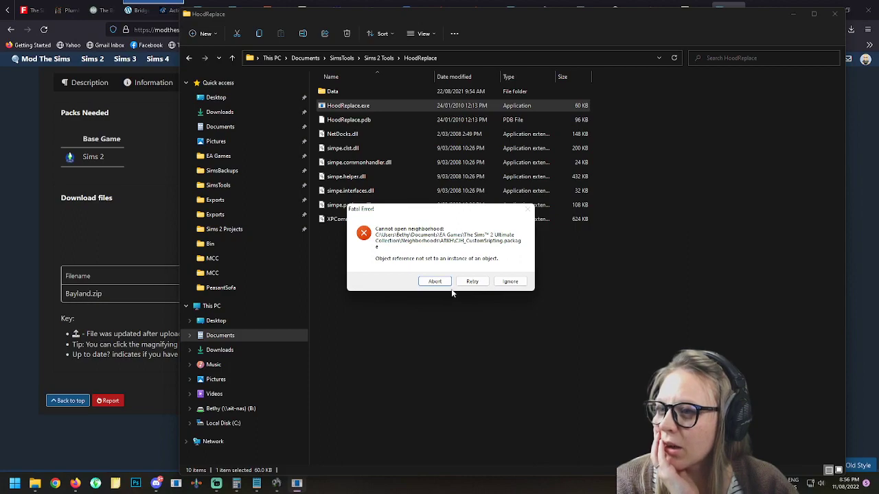
left_click(481, 285)
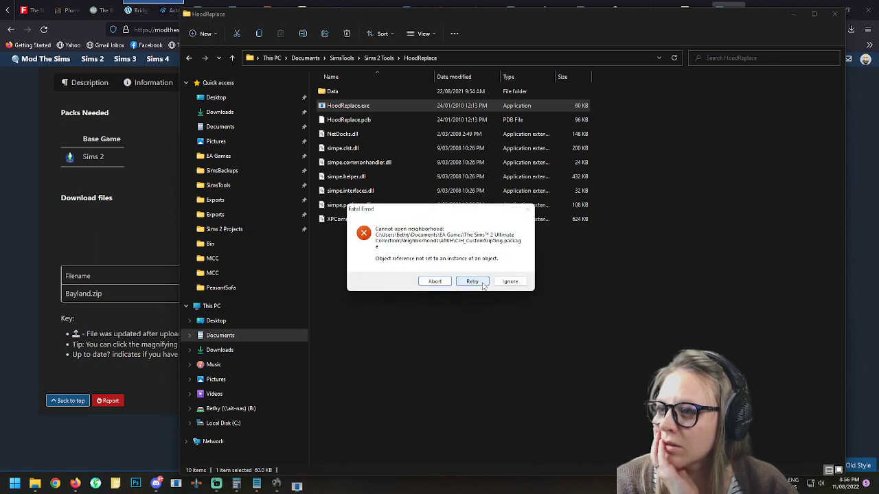
left_click(434, 281)
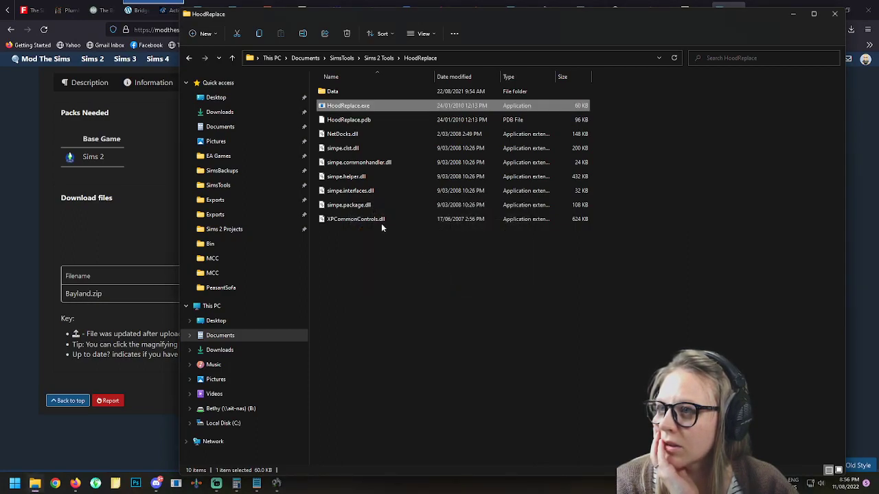
Step: Move the ARKH folder from Neighborhoods in EA Games' The Sims 2 Ultimate Collection into SimsBackups
left_click(223, 157)
double_click(358, 92)
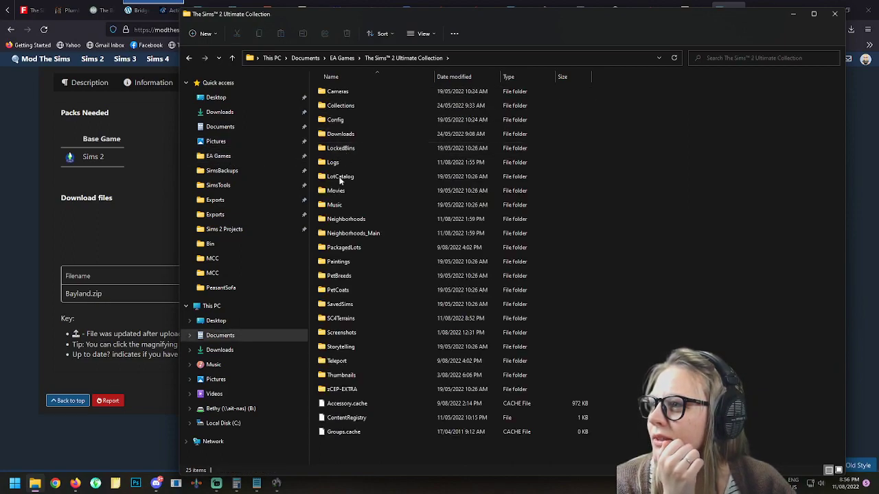
double_click(346, 219)
left_click(337, 105)
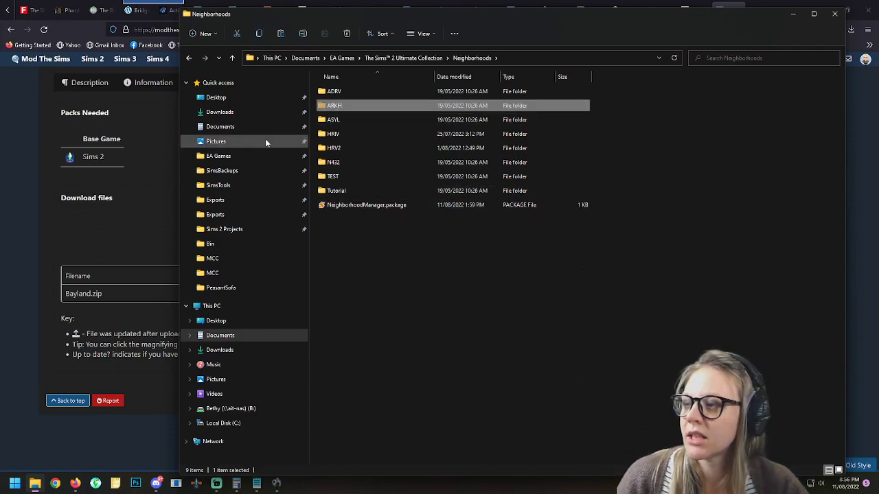
left_click(225, 171)
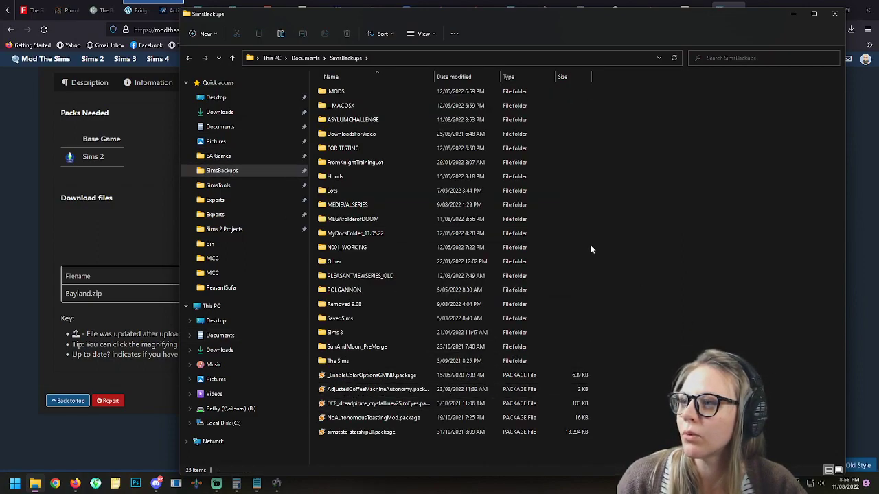
key("ctrl+v")
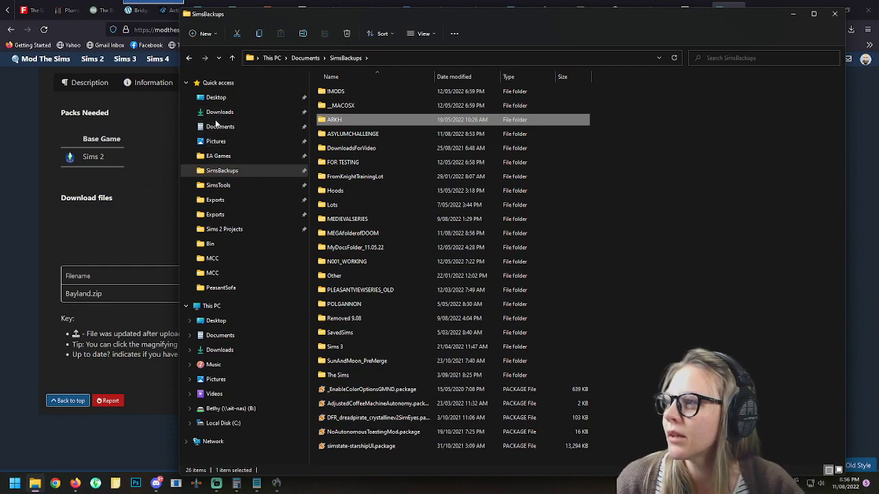
Step: Run HoodReplace.exe from Sims 2 Tools again, look through its list of source neighborhoods, and exit it
left_click(218, 185)
double_click(336, 132)
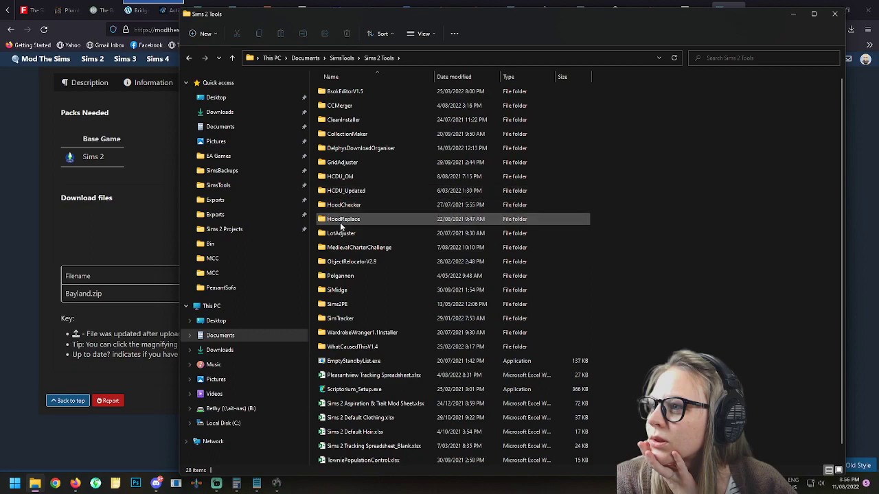
double_click(342, 219)
left_click(350, 106)
double_click(350, 107)
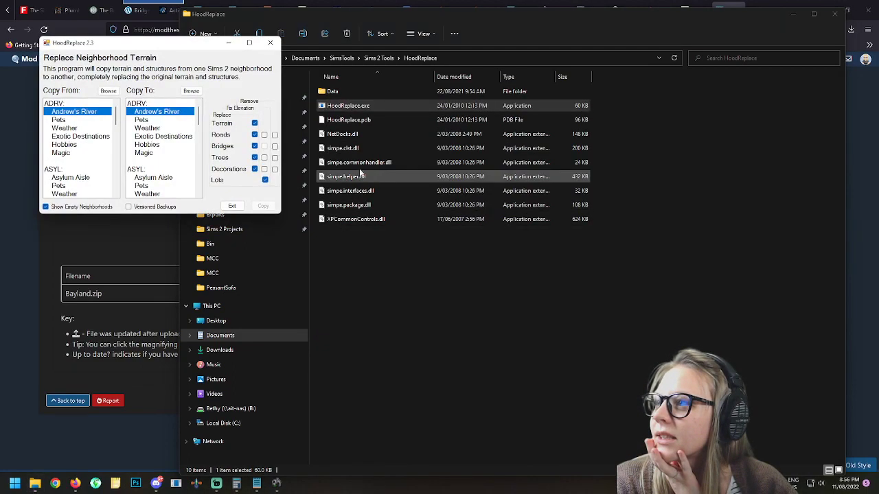
scroll(79, 158, "down", 2)
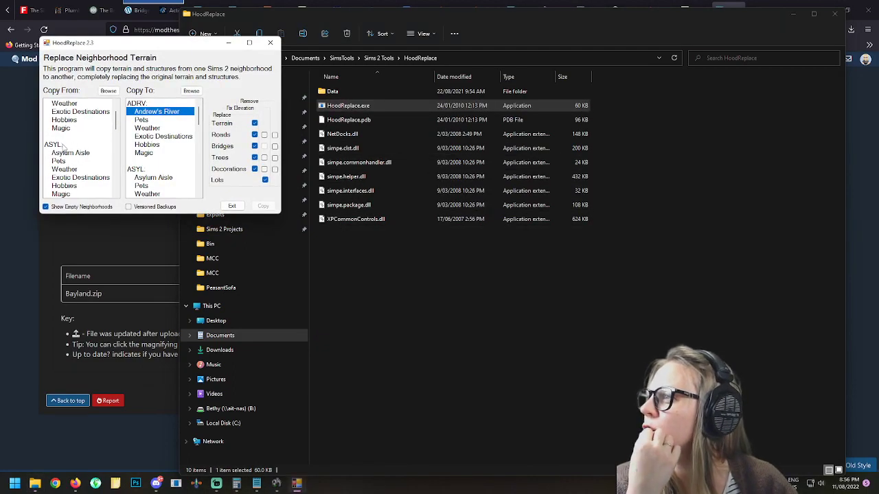
scroll(78, 151, "down", 1)
scroll(77, 149, "up", 3)
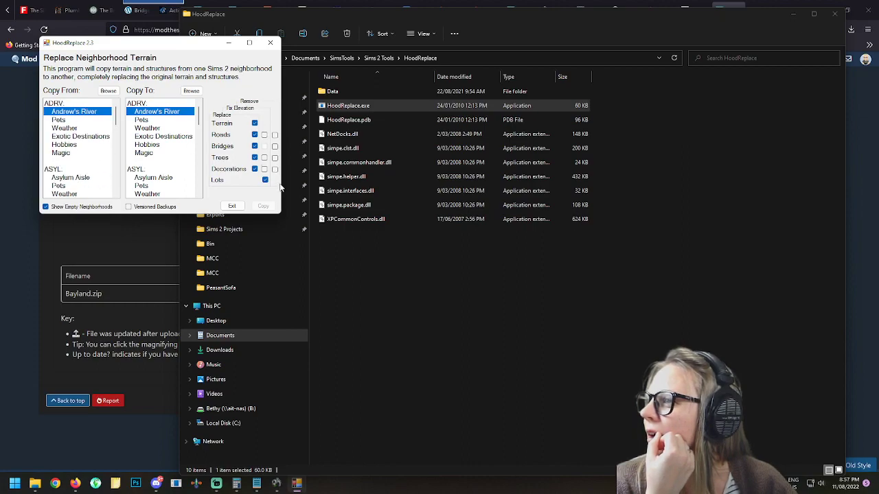
left_click(232, 206)
left_click(431, 317)
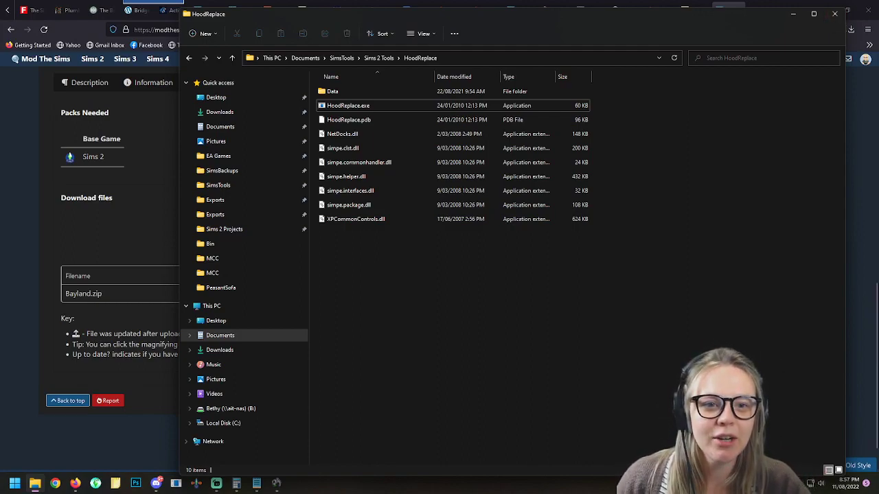
Step: Clear the file window and browser off the desktop and launch the game through Sims2RPC
left_click(216, 484)
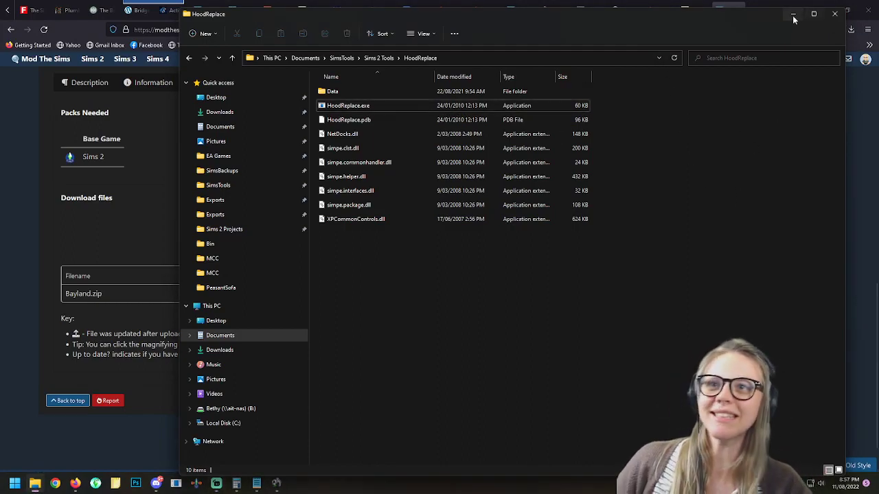
left_click(837, 13)
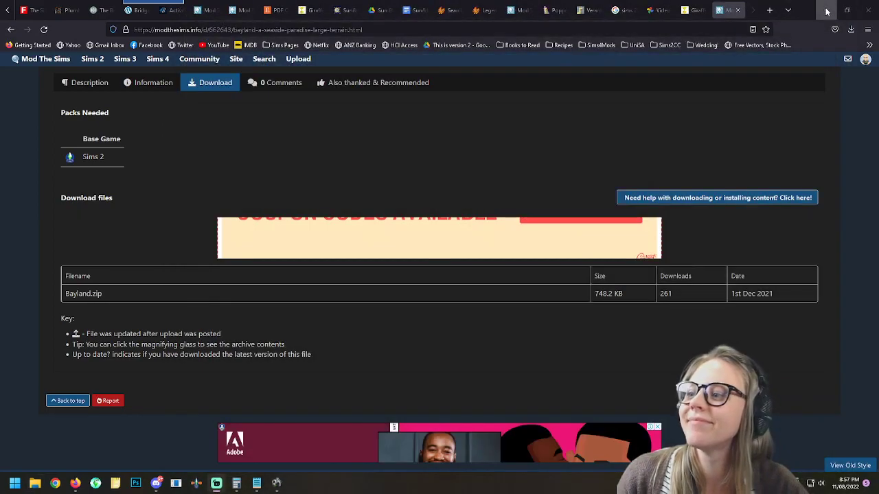
left_click(830, 12)
left_click(95, 484)
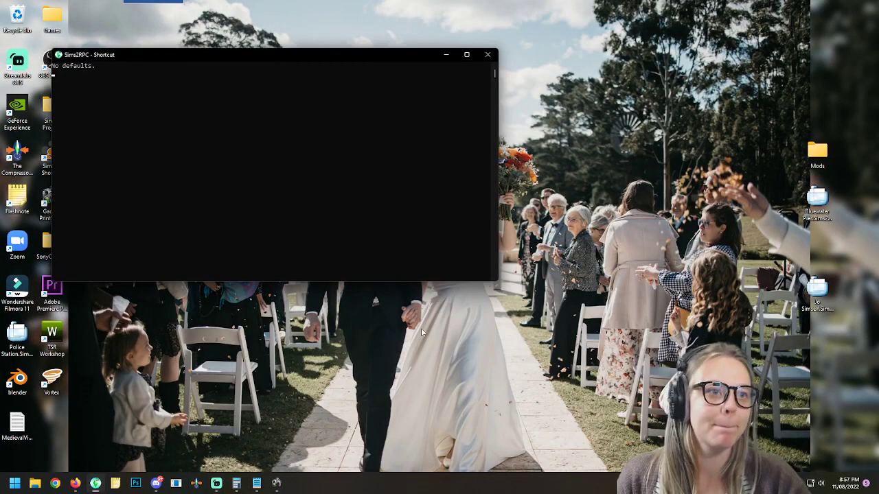
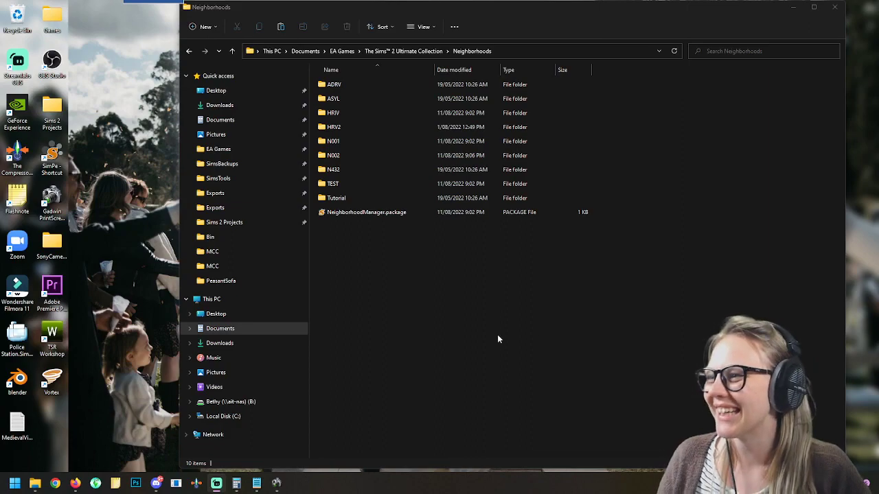
Step: Move the Downloads and Neighborhoods folders from EA Games' The Sims 2 Ultimate Collection into MEGAfolderofDOOM
left_click(404, 51)
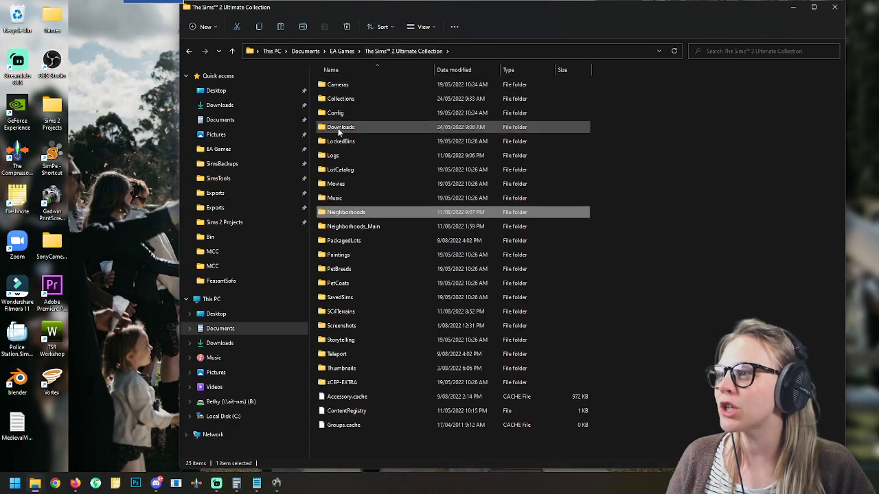
left_click(337, 127)
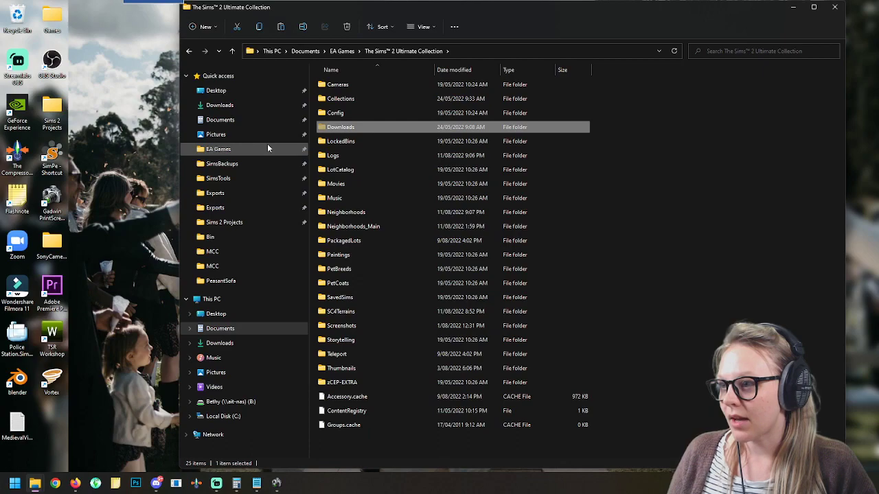
left_click(357, 211, "ctrl")
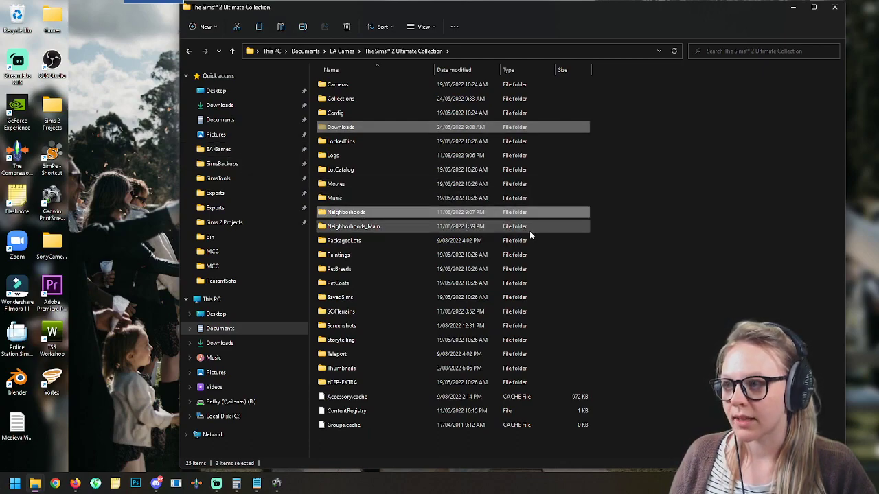
left_click(222, 164)
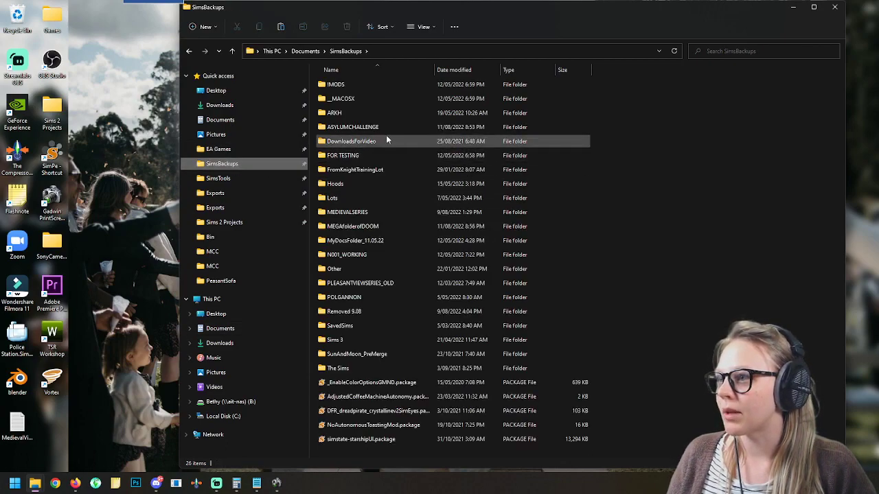
left_click(354, 226)
double_click(355, 228)
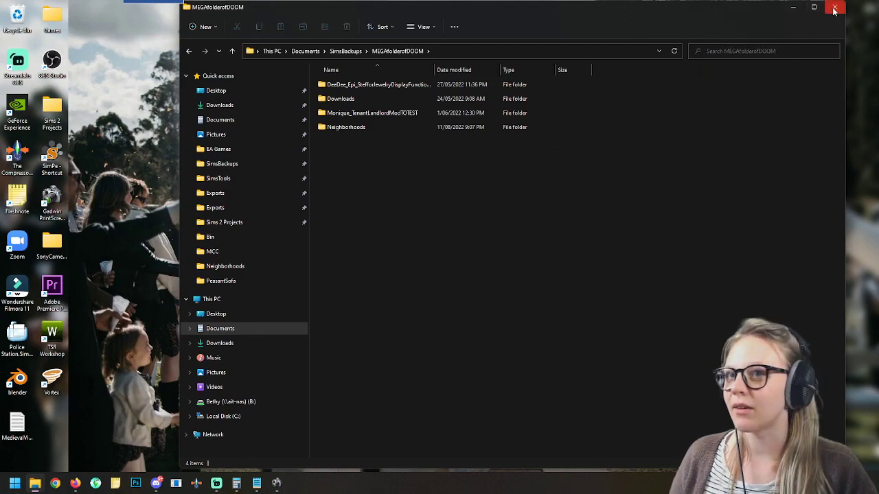
Step: Launch The Sims 2 and check the contents of EA Games' The Sims 2 Ultimate Collection folder while it loads
left_click(95, 483)
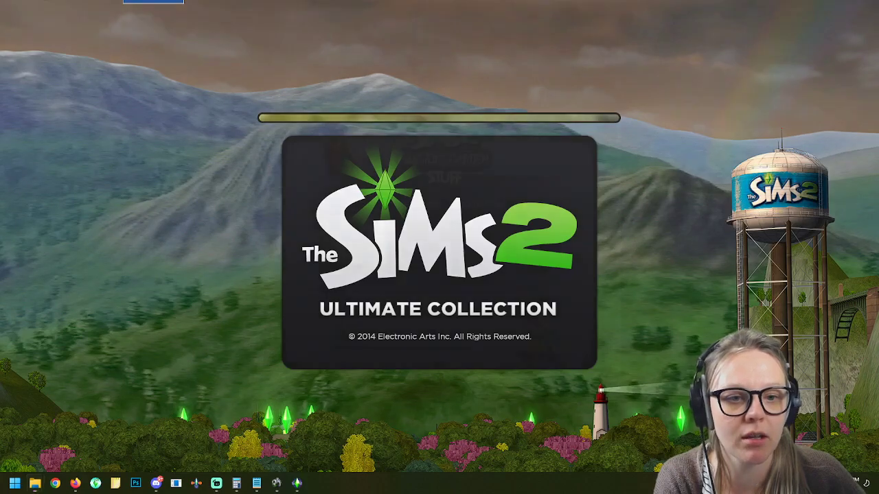
key("alt+Tab")
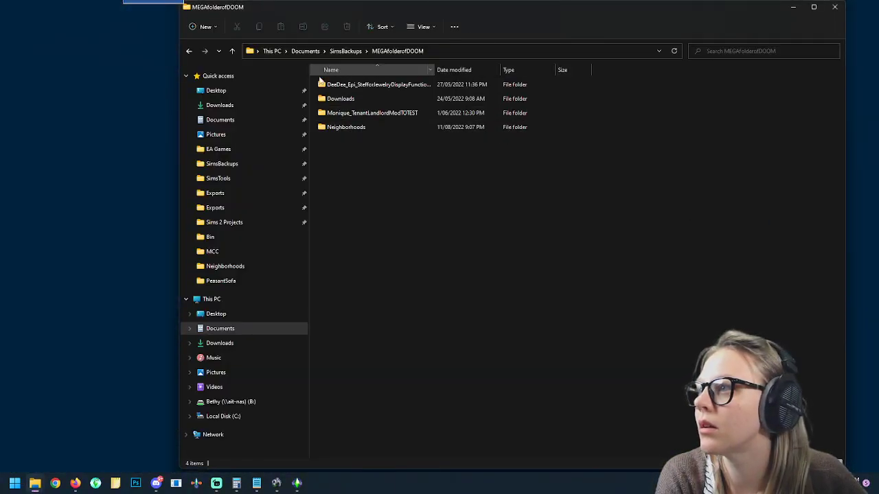
left_click(227, 149)
double_click(384, 84)
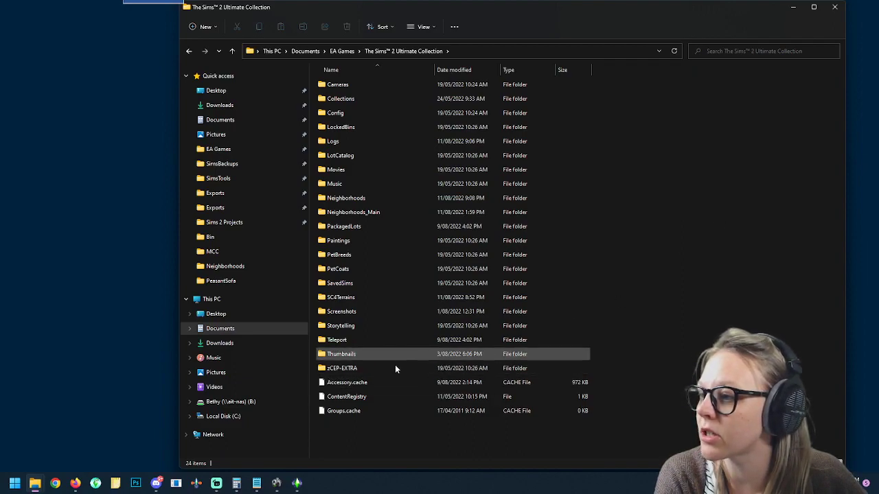
left_click(793, 7)
Step: Create a custom neighborhood from the Bayland.sc4 terrain, named BAYLAND, with a description beginning "Please work" and Lush terrain
left_click(385, 253)
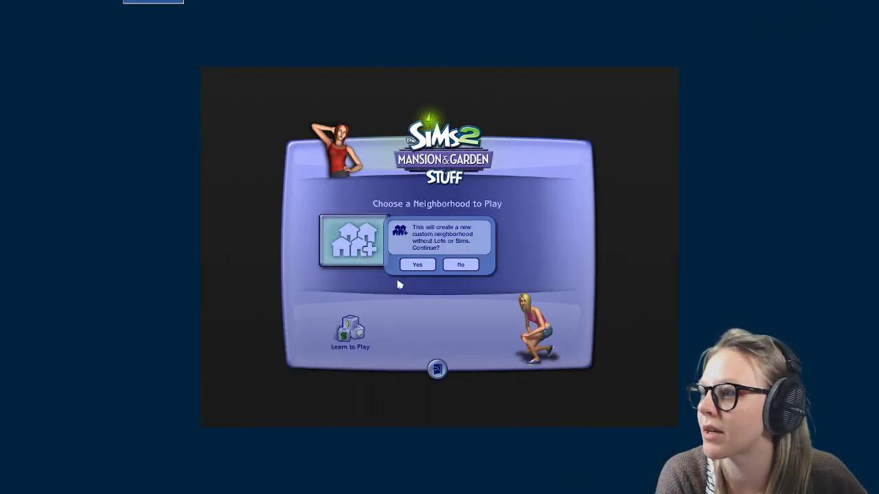
left_click(417, 264)
left_click(344, 243)
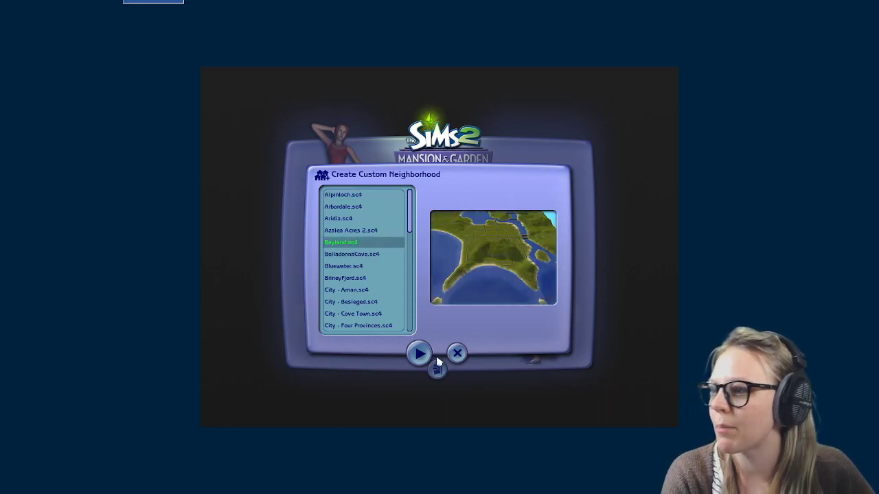
left_click(432, 357)
type("BAYLAND")
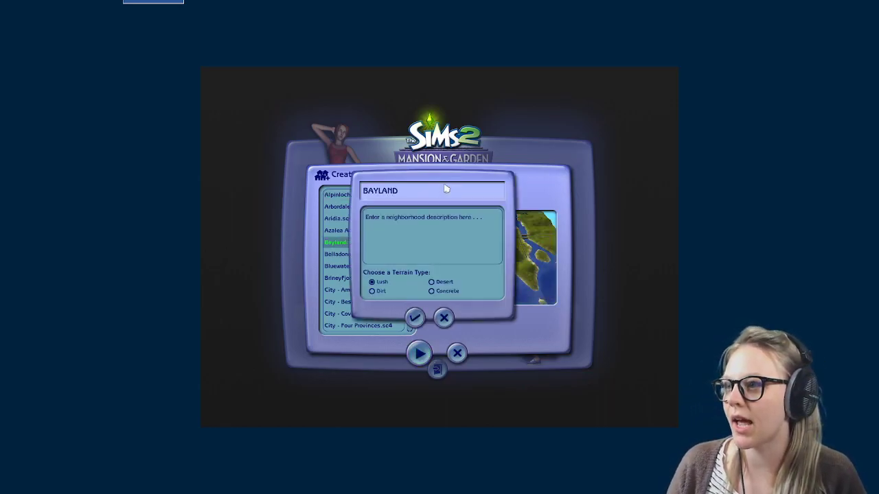
key("Tab")
type("P")
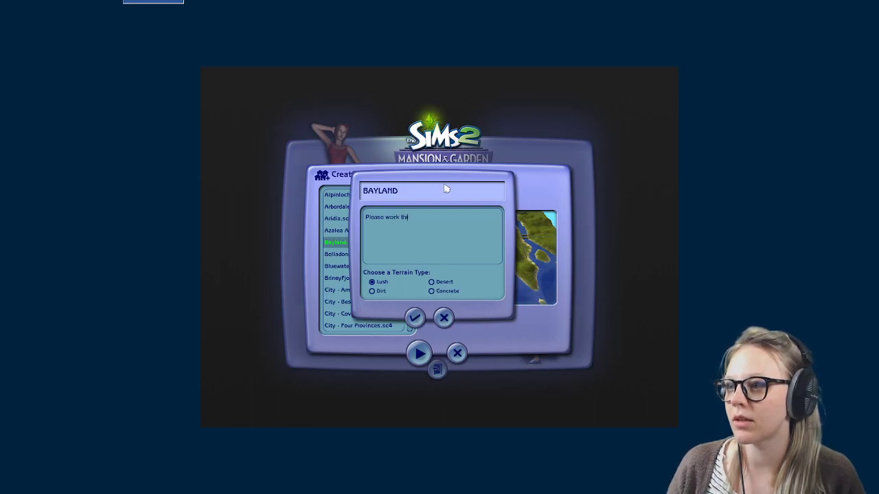
left_click(418, 323)
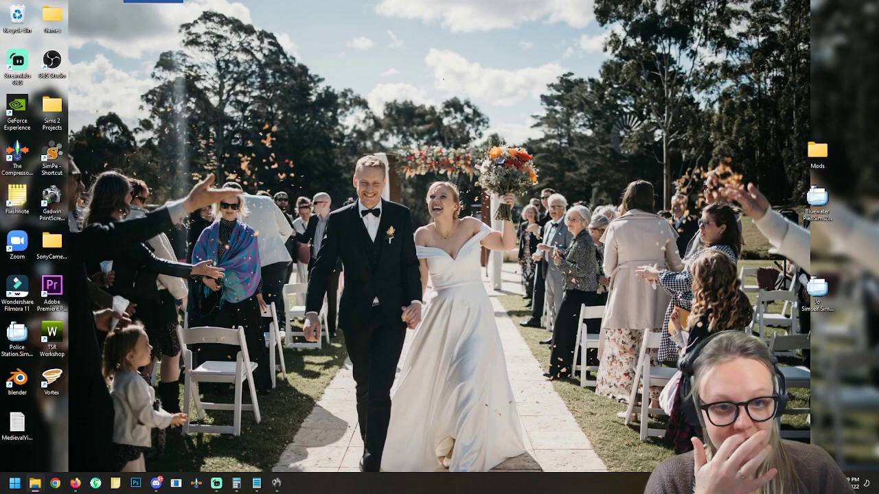
Step: Take NeighborhoodManager.package out of the Neighborhoods folder in EA Games' The Sims 2 Ultimate Collection
key("alt+Tab")
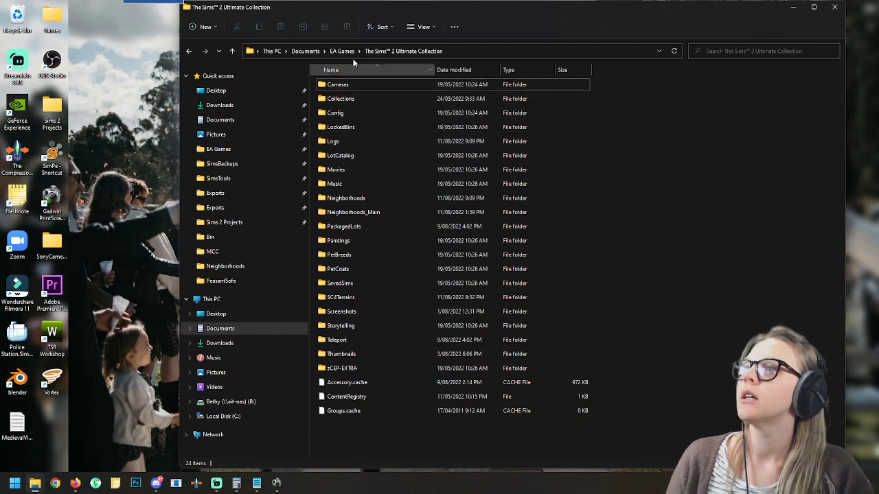
double_click(353, 200)
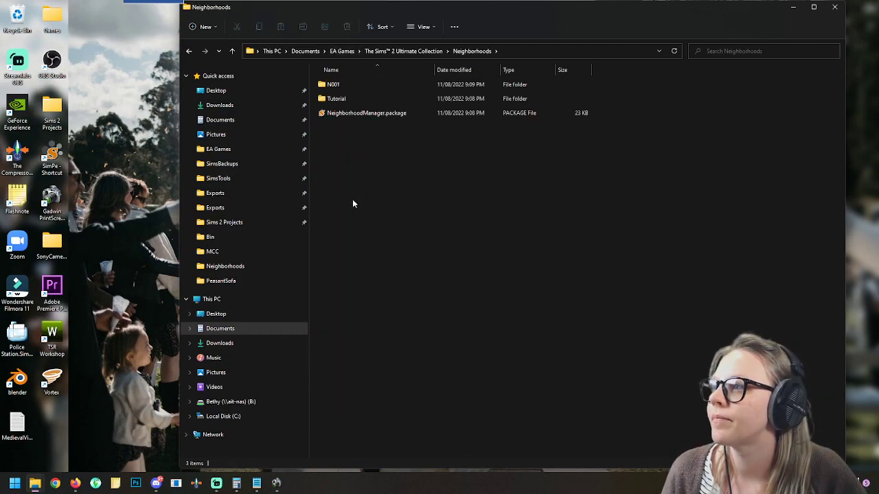
left_click(363, 115)
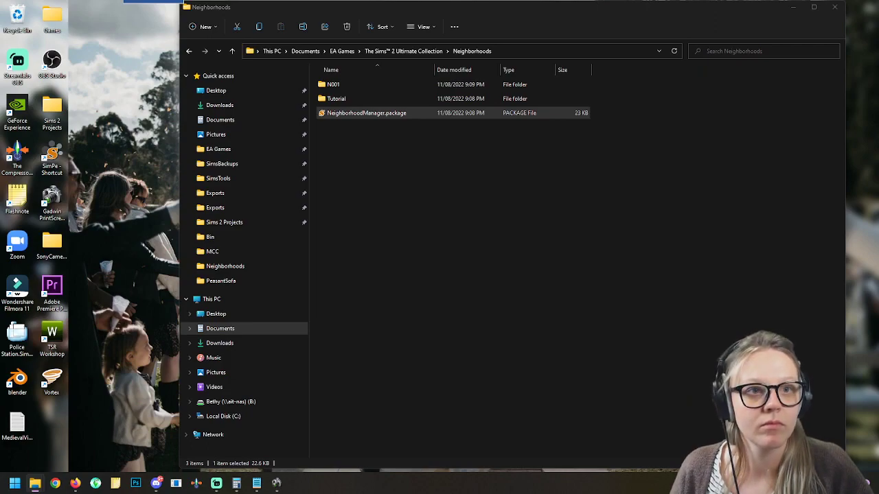
key("ctrl+c")
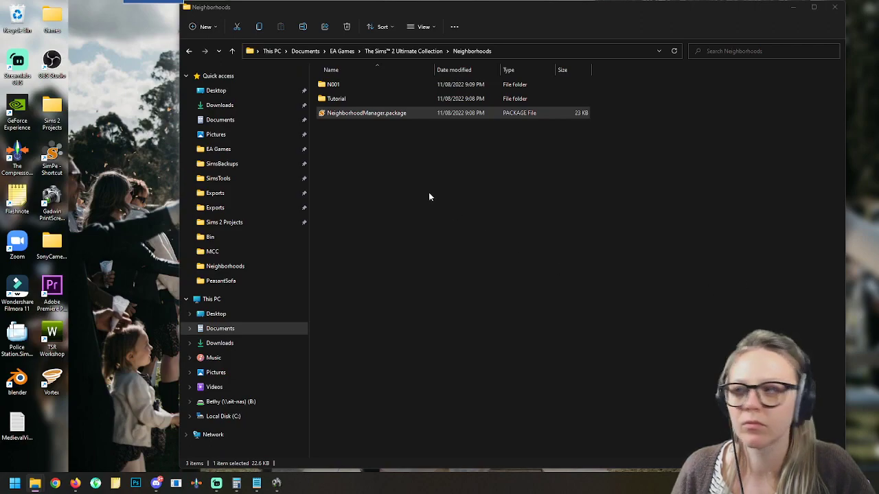
left_click(341, 114)
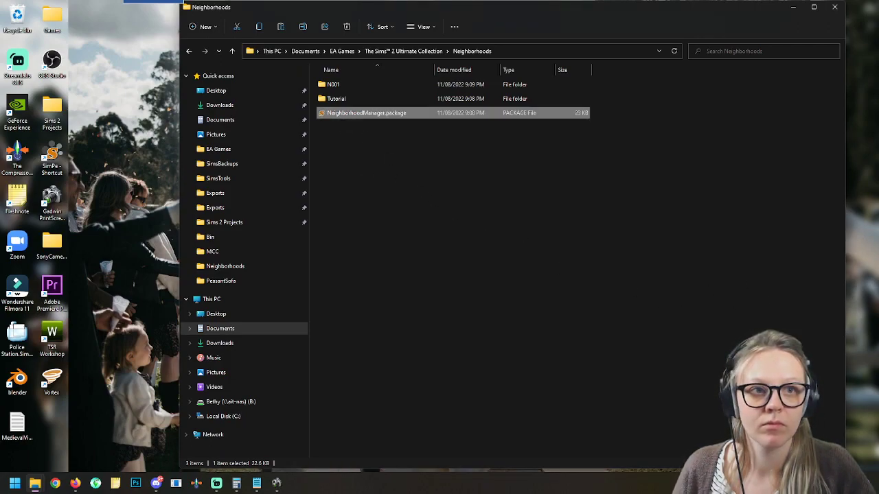
key("Delete")
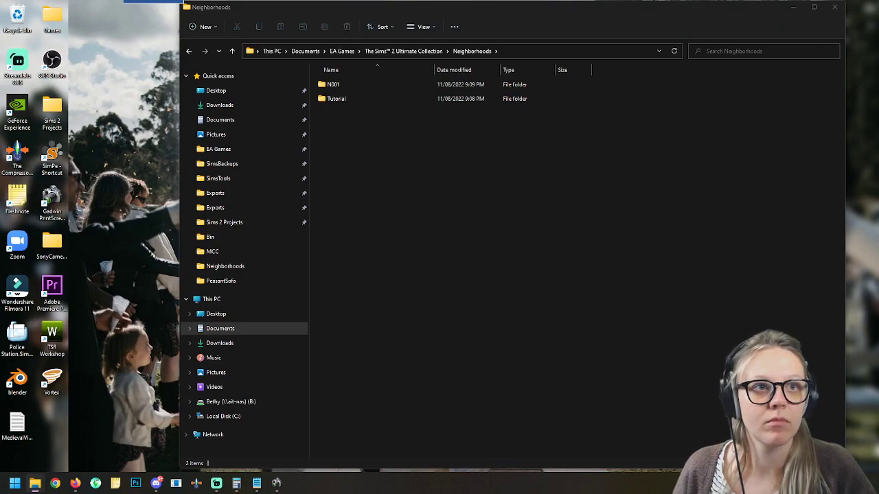
Step: Remove the Neighborhoods folder from The Sims 2 Ultimate Collection and put the backed-up Downloads and Neighborhoods folders back in its place
left_click(403, 50)
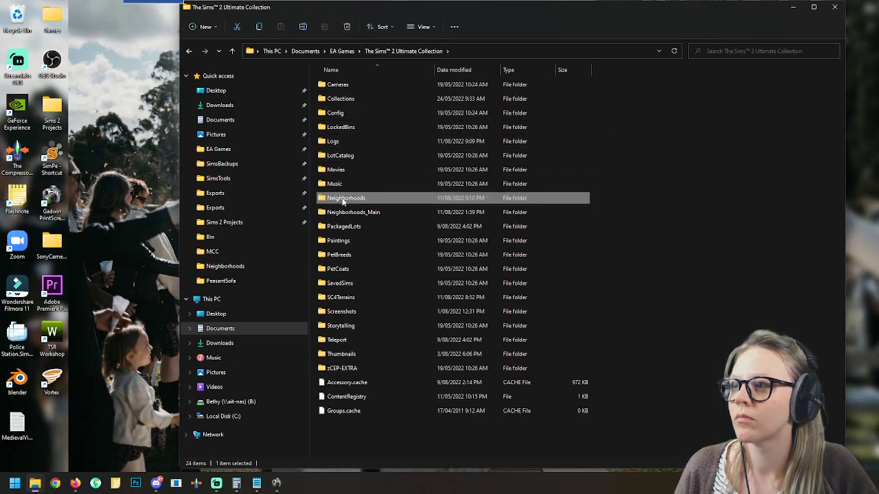
key("Delete")
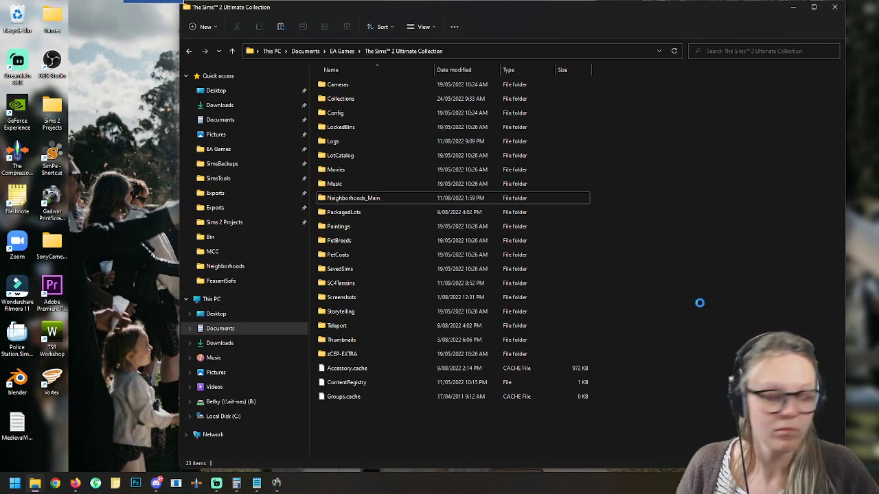
key("ctrl+v")
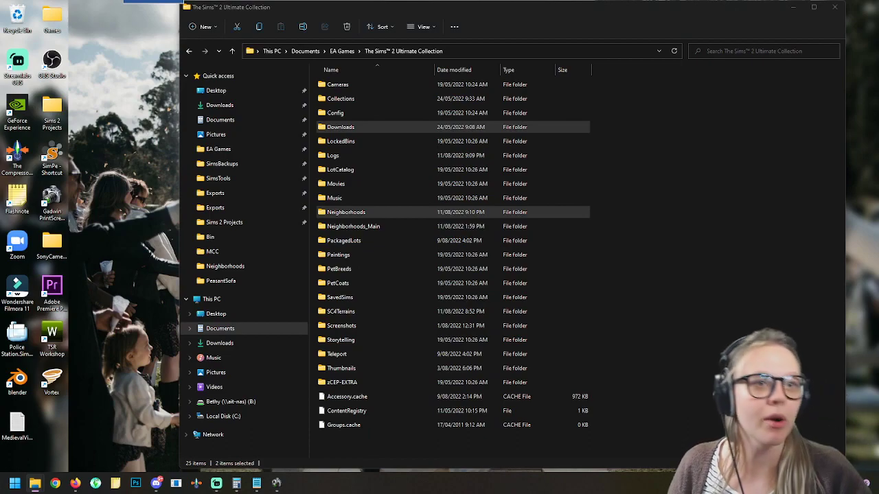
left_click(367, 453)
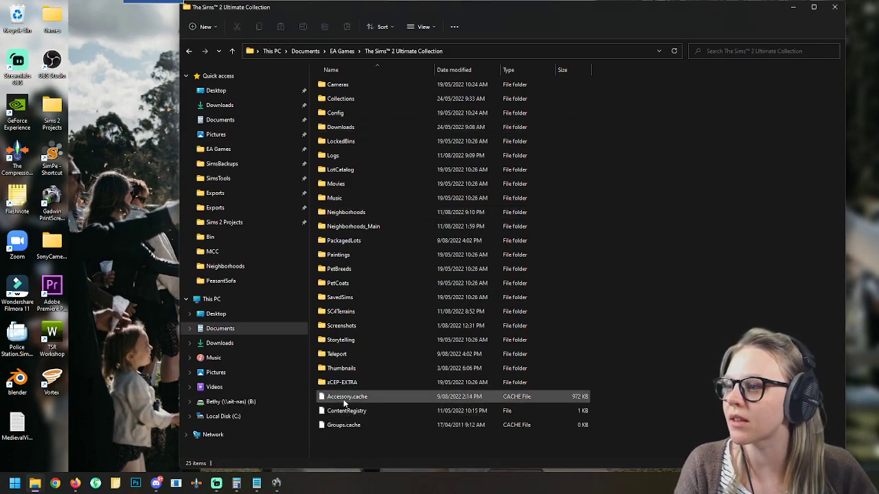
Step: Replace Accessory.cache in The Sims 2 Ultimate Collection with the copied version and review its file properties
left_click(344, 400)
key("Delete")
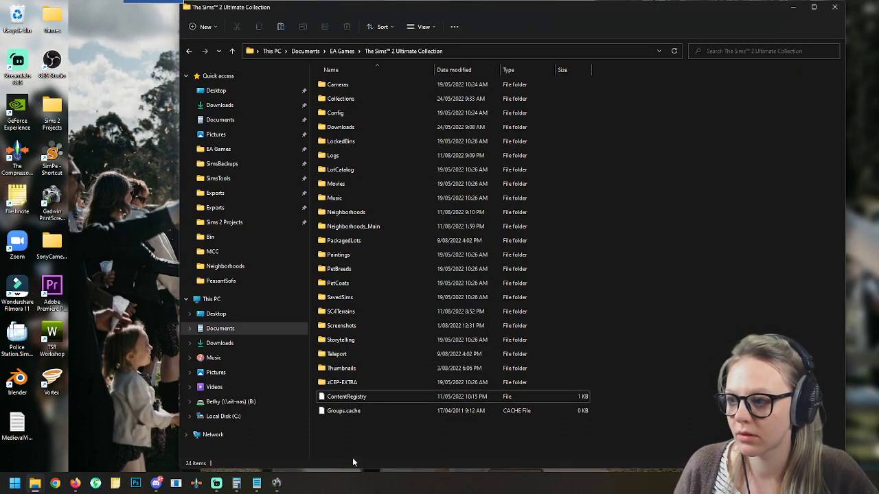
key("ctrl+v")
right_click(354, 397)
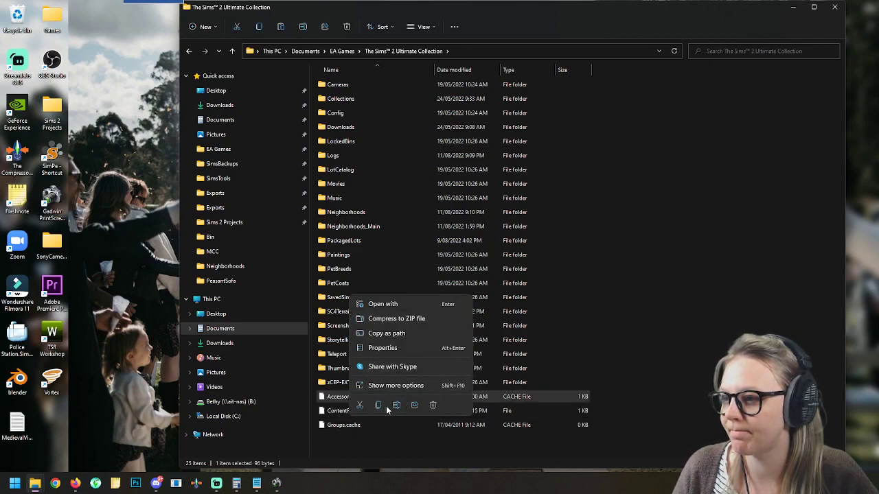
left_click(395, 386)
left_click(416, 379)
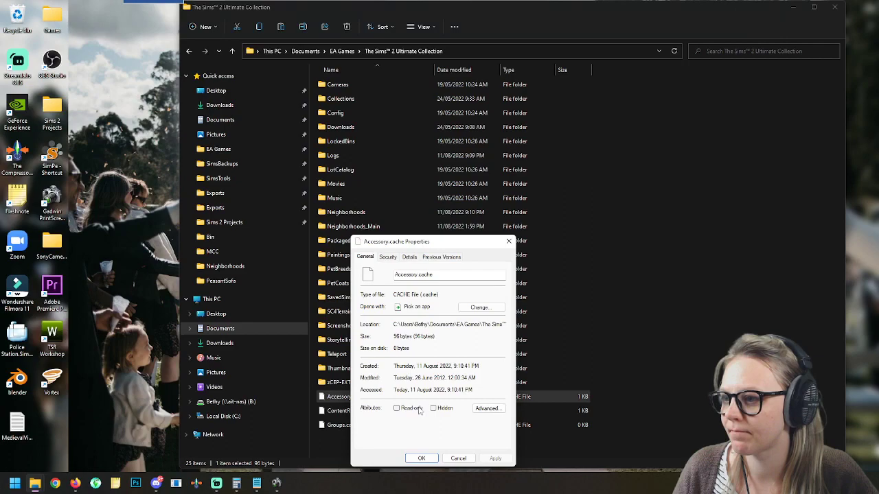
left_click(421, 458)
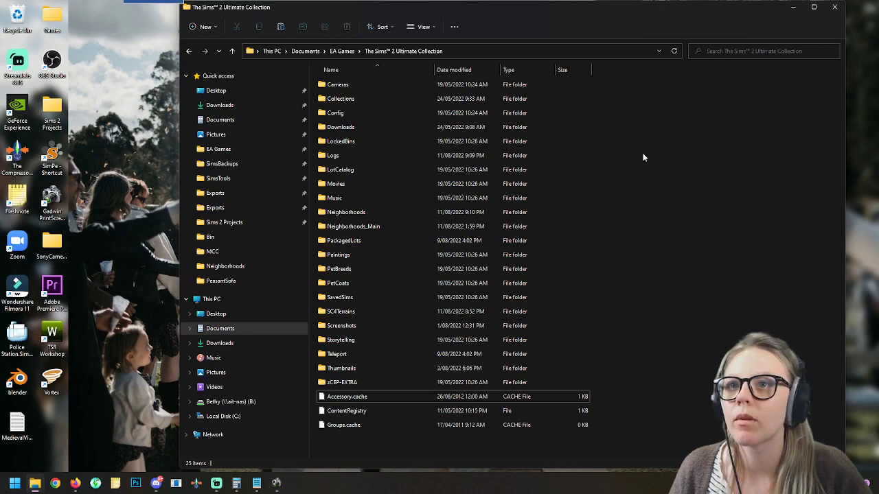
Step: Clear the file window off the desktop and launch The Sims 2 through Sims2RPC
left_click(793, 7)
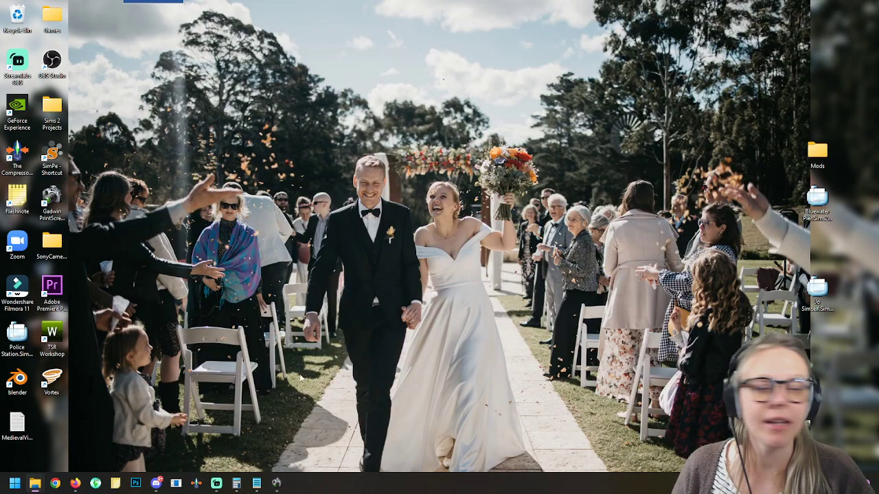
left_click(95, 483)
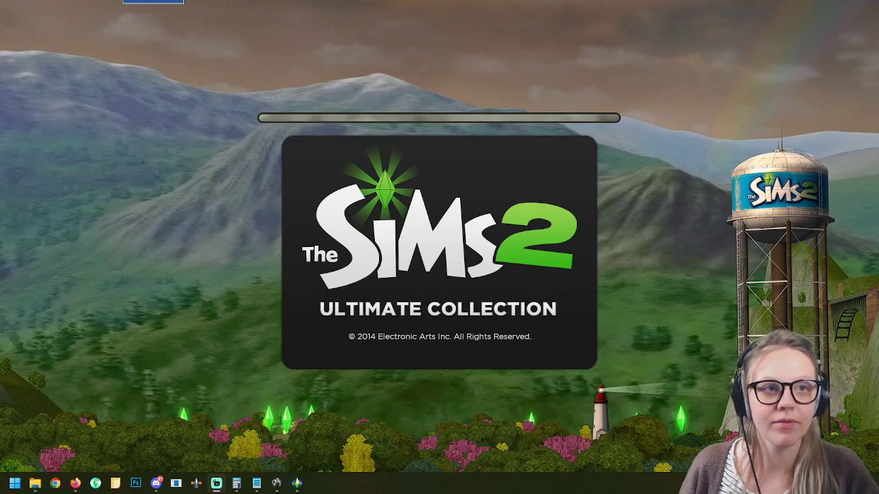
Step: Switch to Firefox, play the copied YouTube link to Pet Shop Boys' "Always On My Mind" in a new tab, and close that tab
key("alt+Tab")
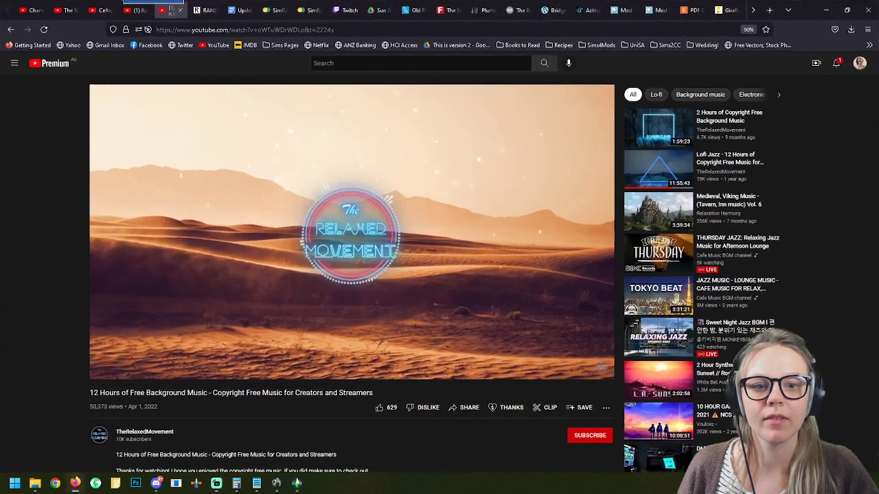
left_click(770, 10)
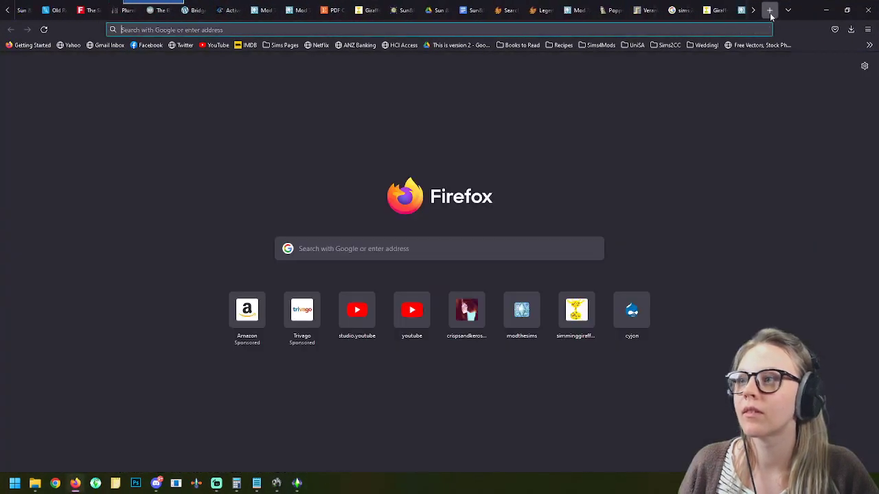
key("ctrl+v")
key("Return")
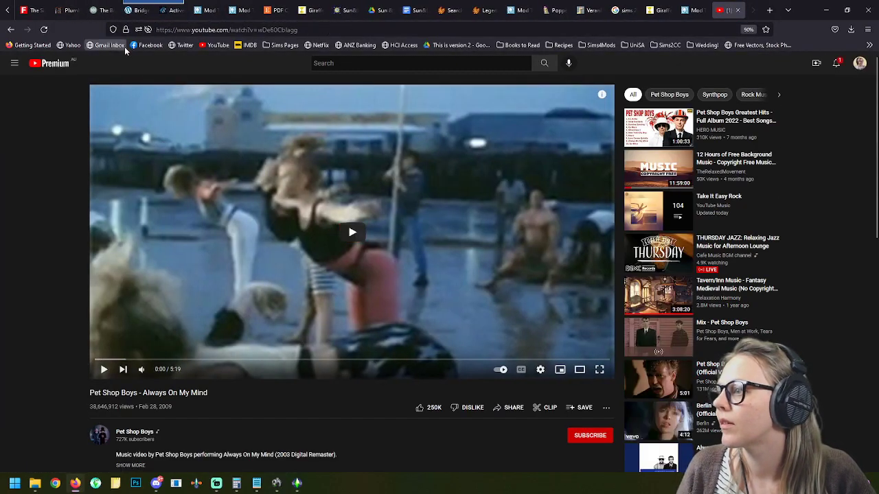
scroll(140, 15, "up", 3)
left_click(140, 13)
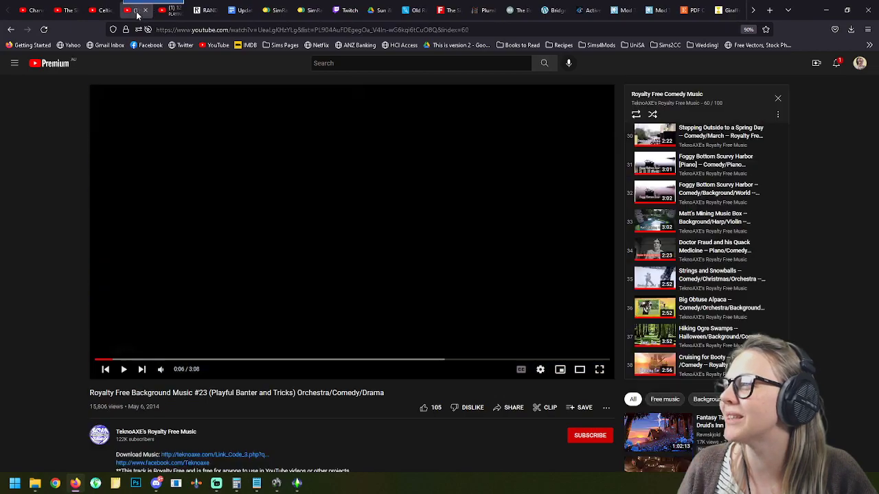
left_click(173, 11)
scroll(609, 11, "down", 5)
left_click(714, 13)
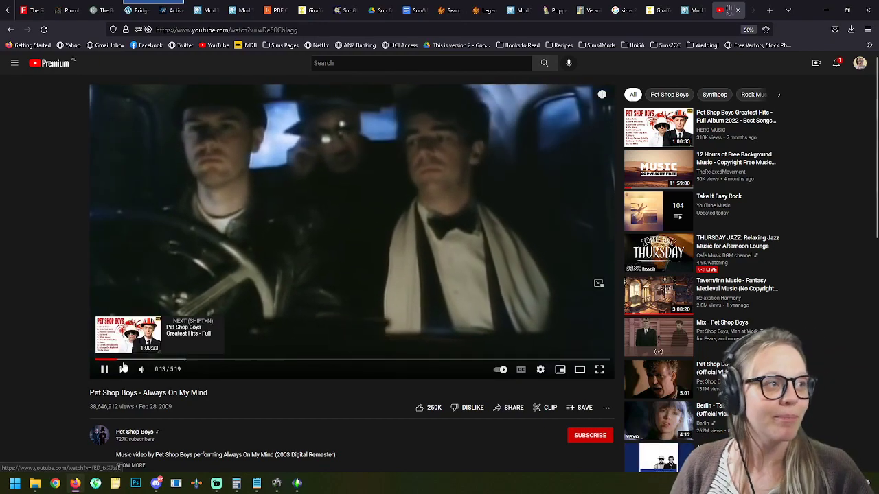
middle_click(714, 17)
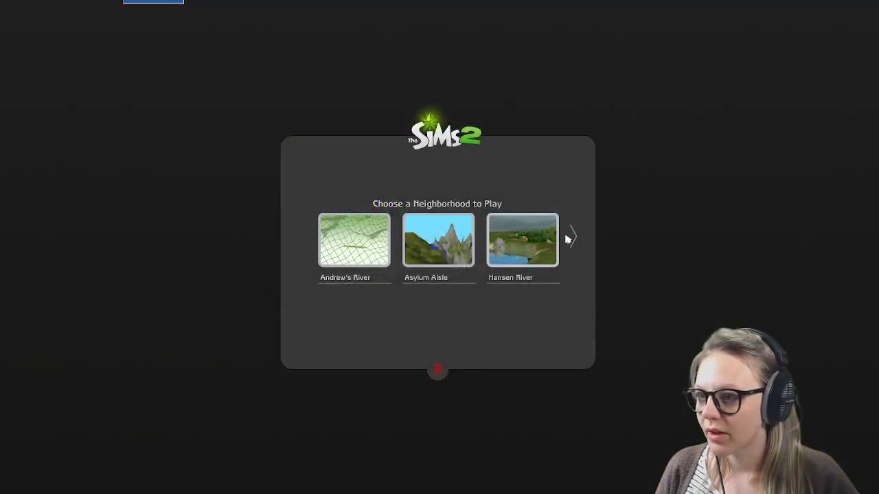
Step: Delete the Pets neighborhood and the neighborhood listed after Test Hood in The Sims 2
left_click(574, 238)
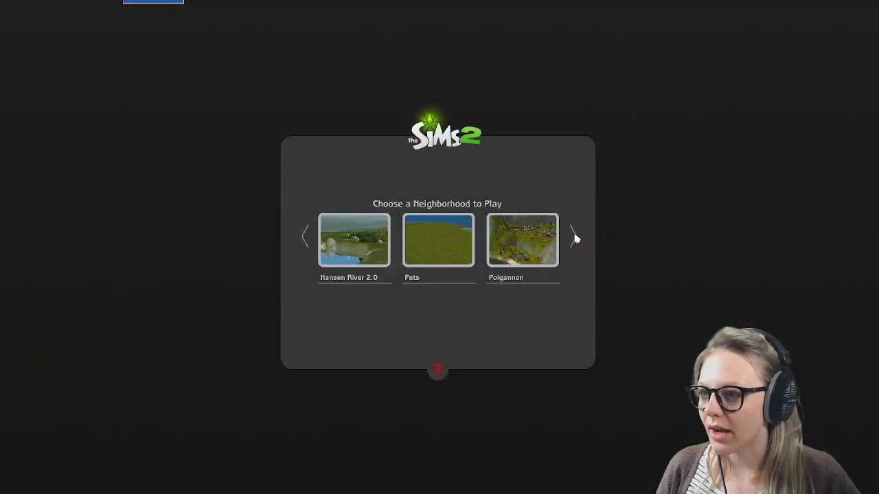
left_click(425, 251)
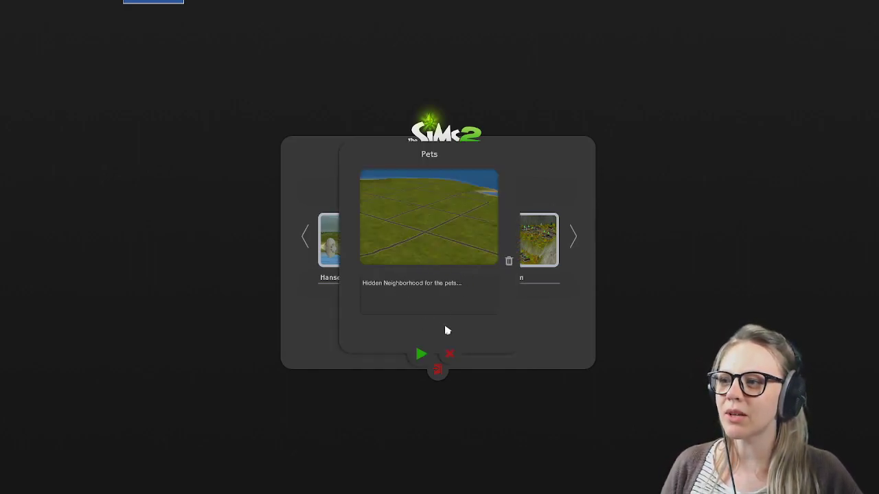
left_click(509, 262)
left_click(417, 267)
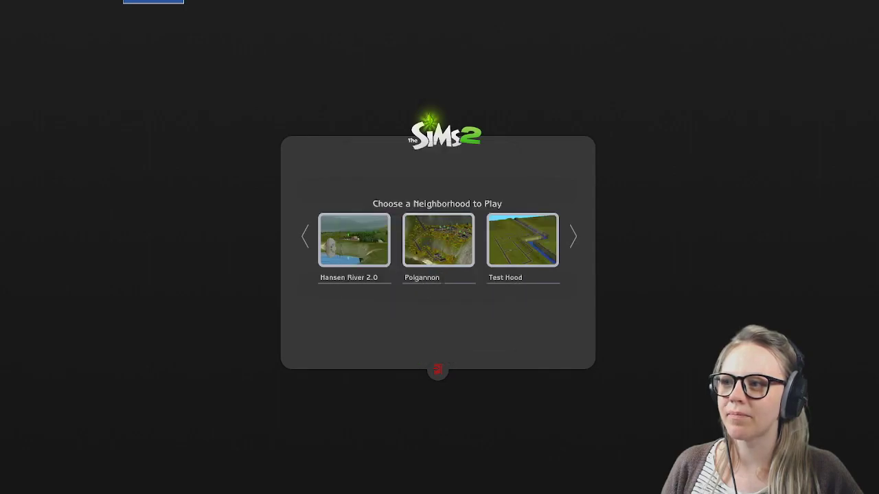
left_click(572, 237)
left_click(354, 240)
left_click(416, 265)
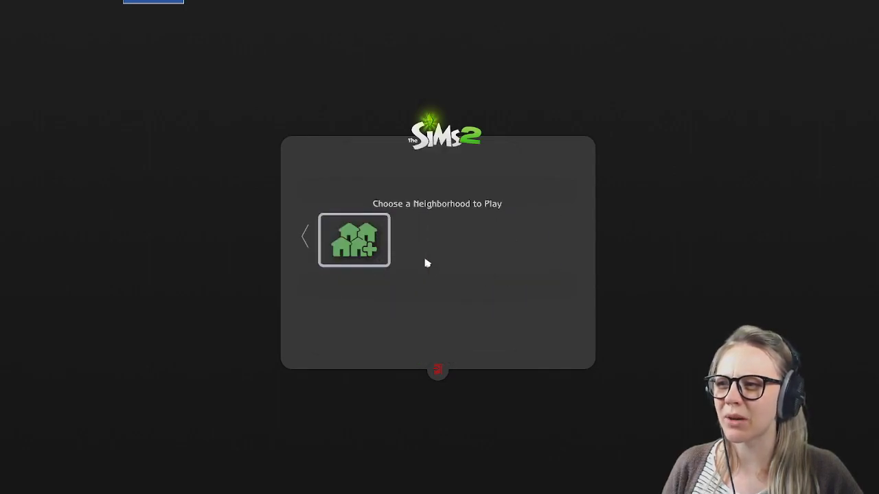
Step: Try to create a custom neighborhood from the Bayland.sc4 terrain, named Bayland, with a description beginning "la di" and Lush terrain
left_click(341, 244)
left_click(419, 355)
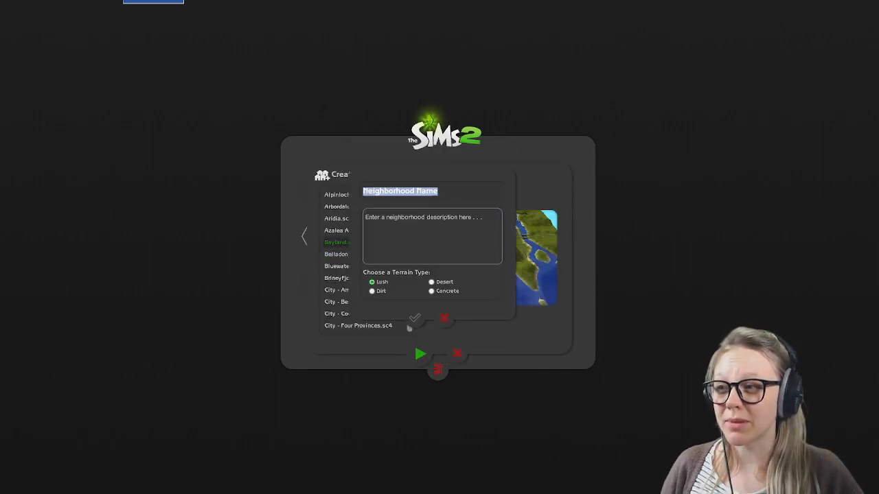
type("Bayland")
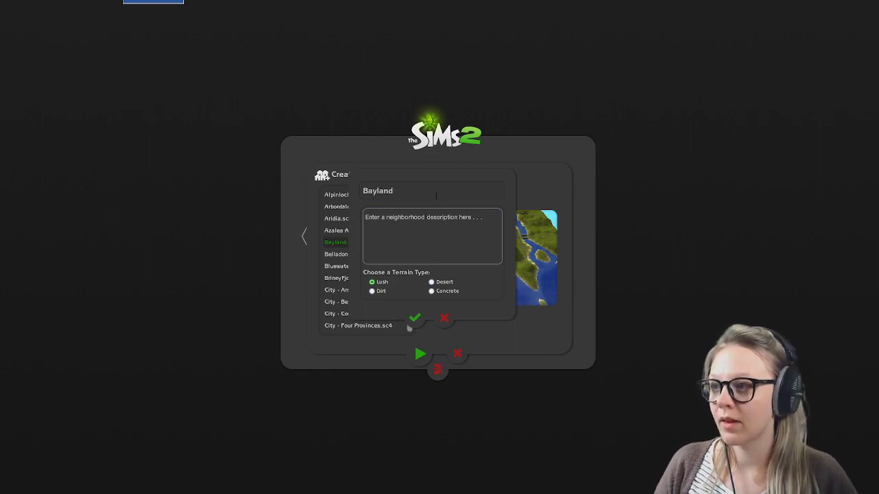
left_click(418, 253)
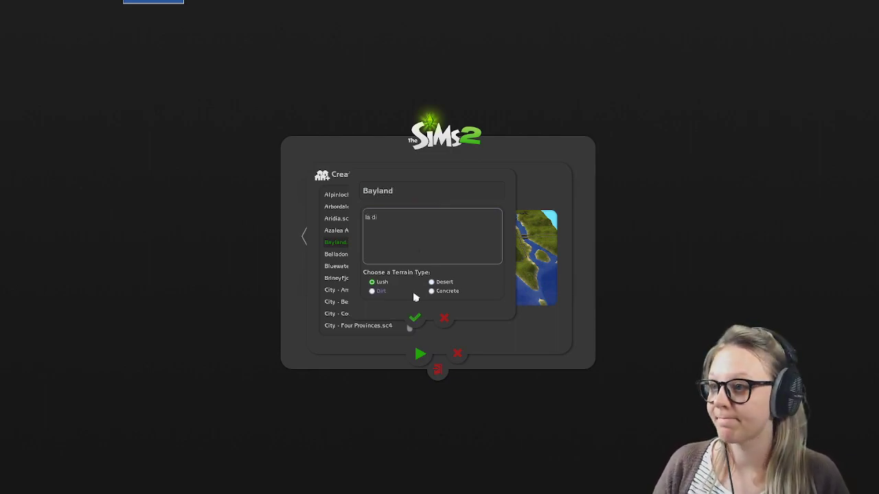
left_click(428, 318)
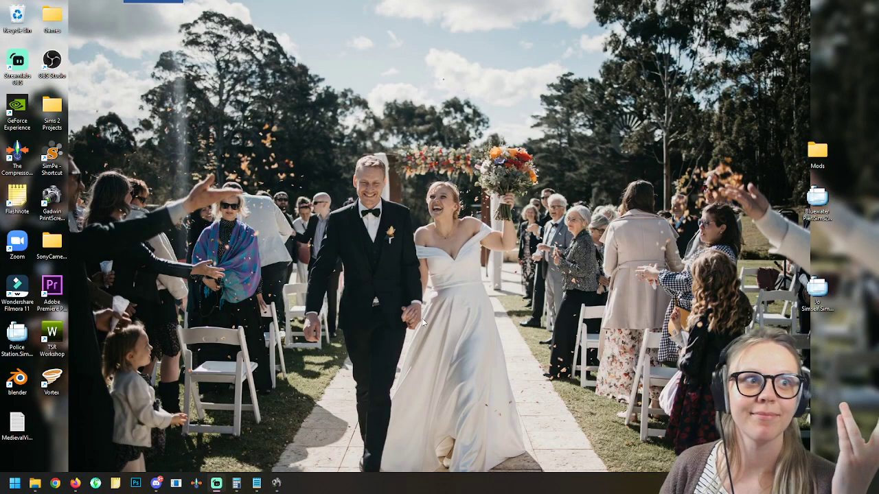
Step: Check which neighborhood folders are in The Sims 2 Ultimate Collection's Neighborhoods folder and close the file window
left_click(34, 483)
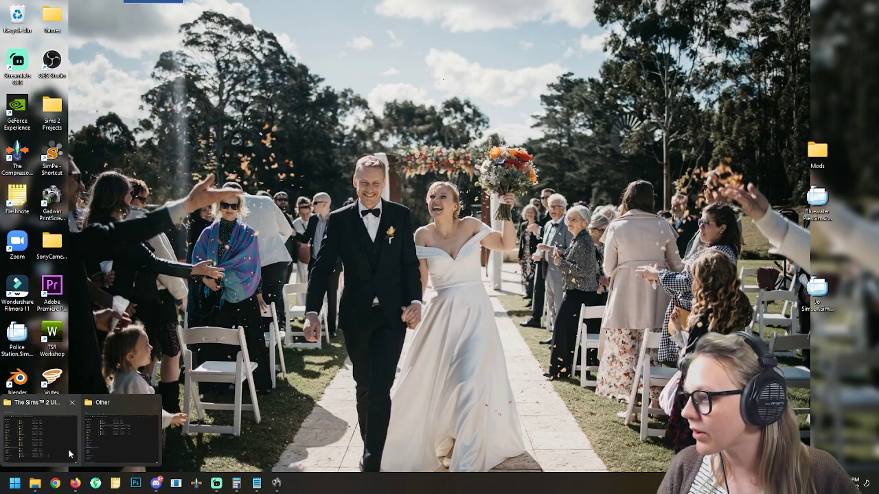
left_click(47, 451)
double_click(357, 227)
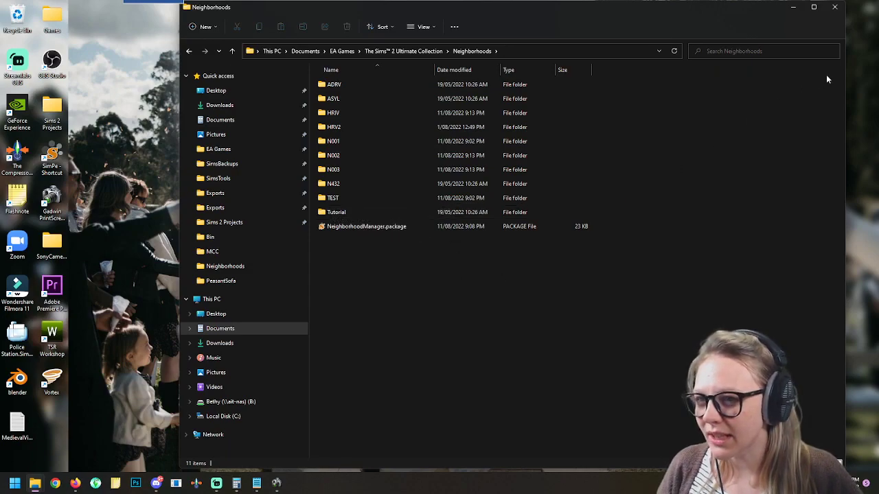
left_click(835, 7)
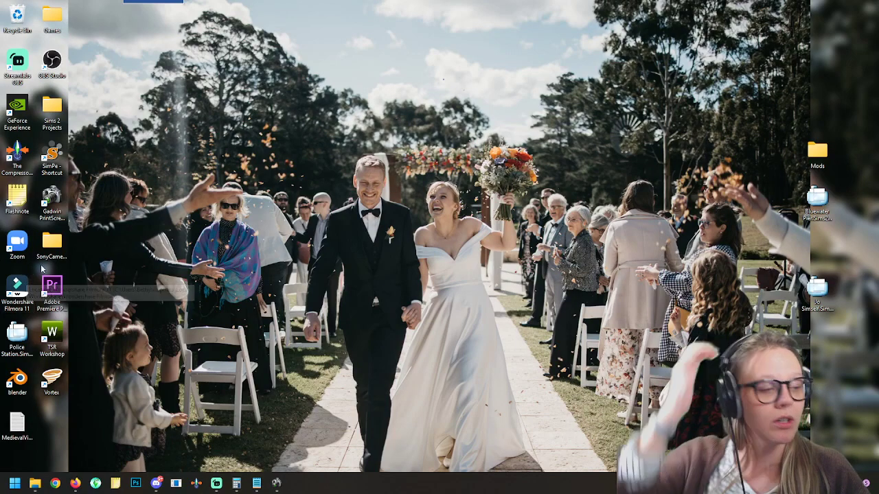
Step: Launch Body Shop through the BodyShopLauncher shortcut in the desktop's Games folder
double_click(42, 16)
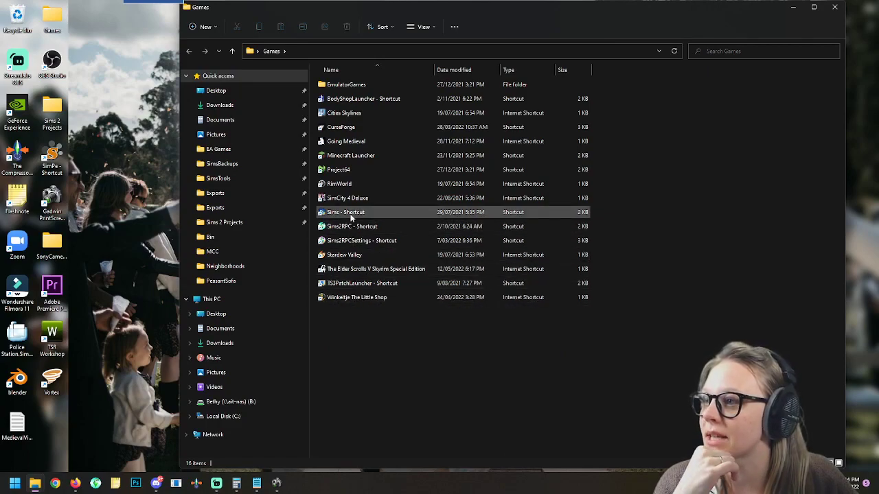
left_click(360, 98)
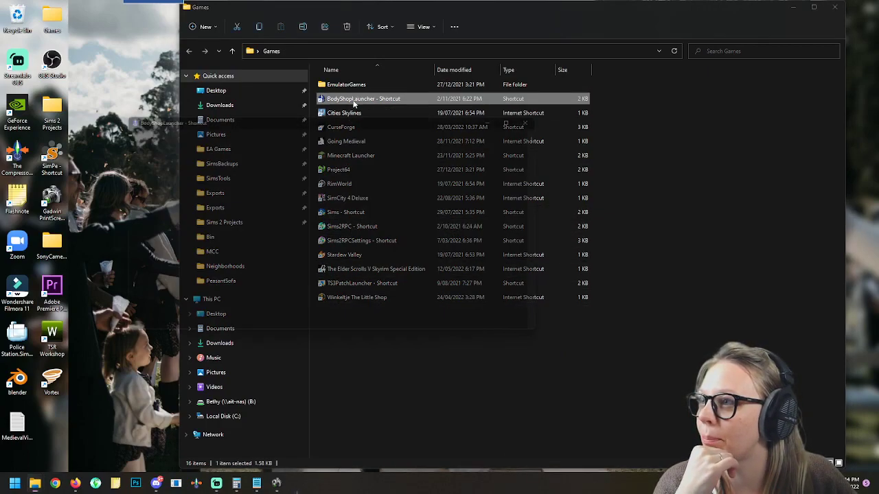